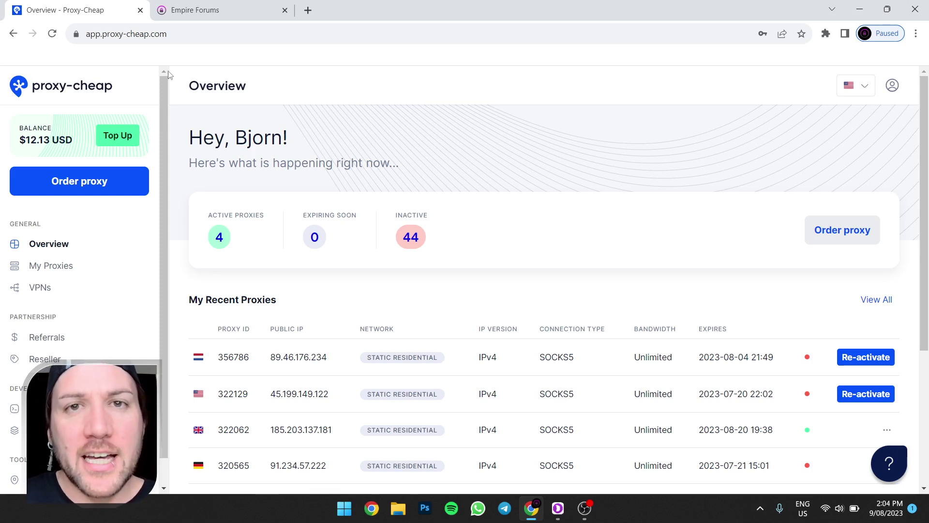
Return to the Proxy-Cheap account overview and start a new proxy order.
left_click(191, 13)
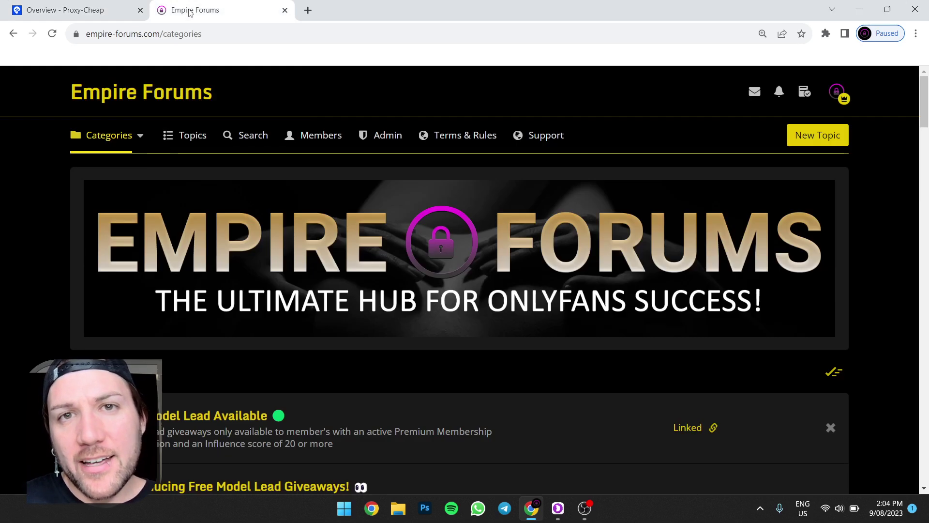
left_click(77, 9)
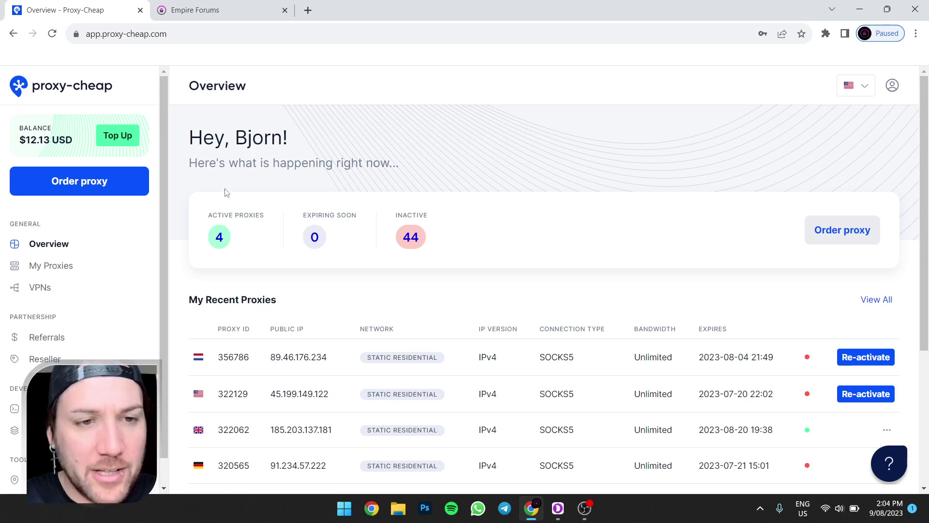
left_click(87, 189)
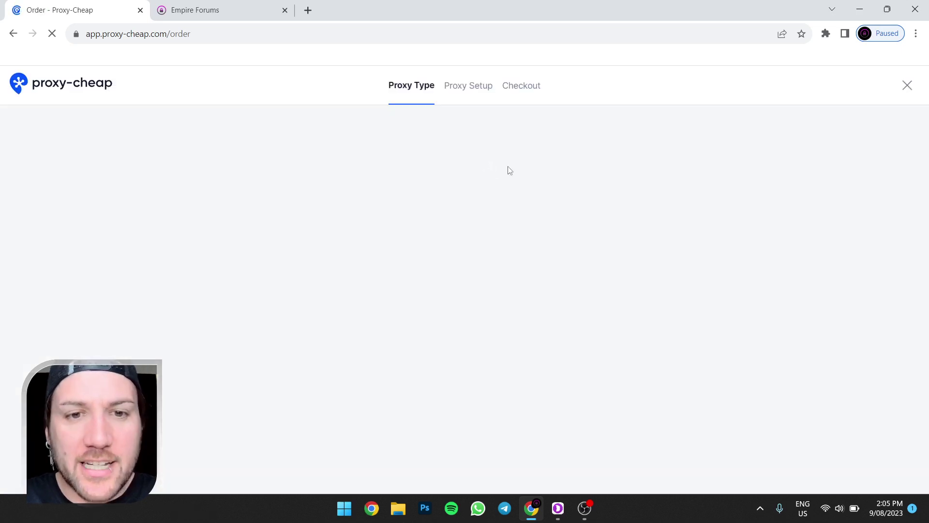
scroll(408, 216, "down", 1)
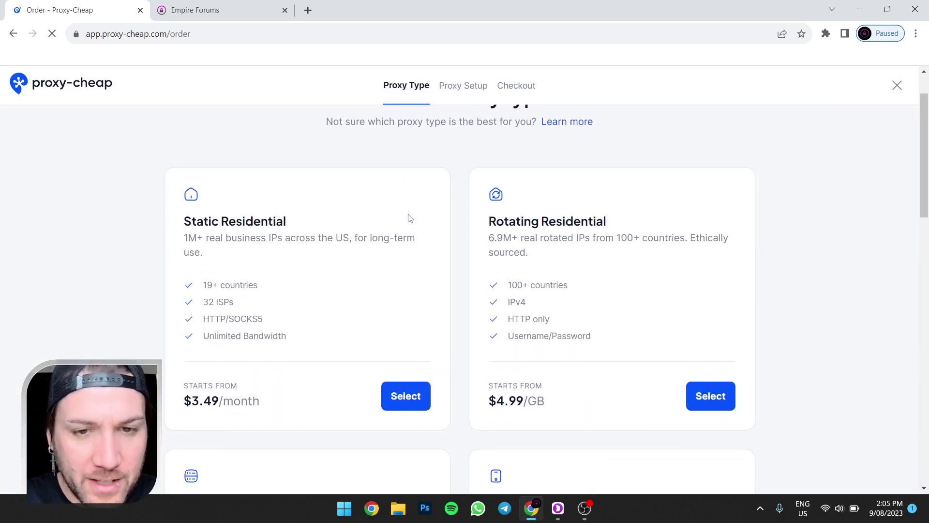
Choose Static Residential as the proxy type and review its setup options.
left_click(393, 392)
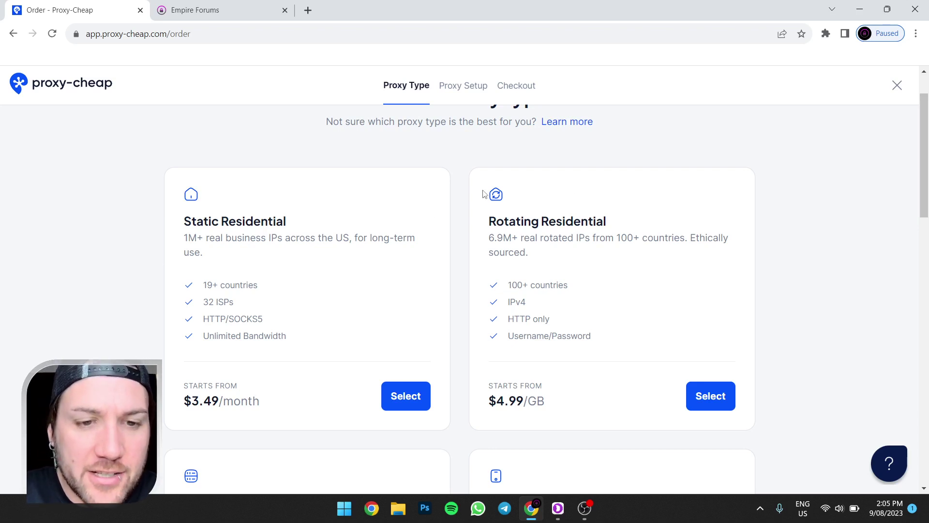
scroll(425, 224, "down", 5)
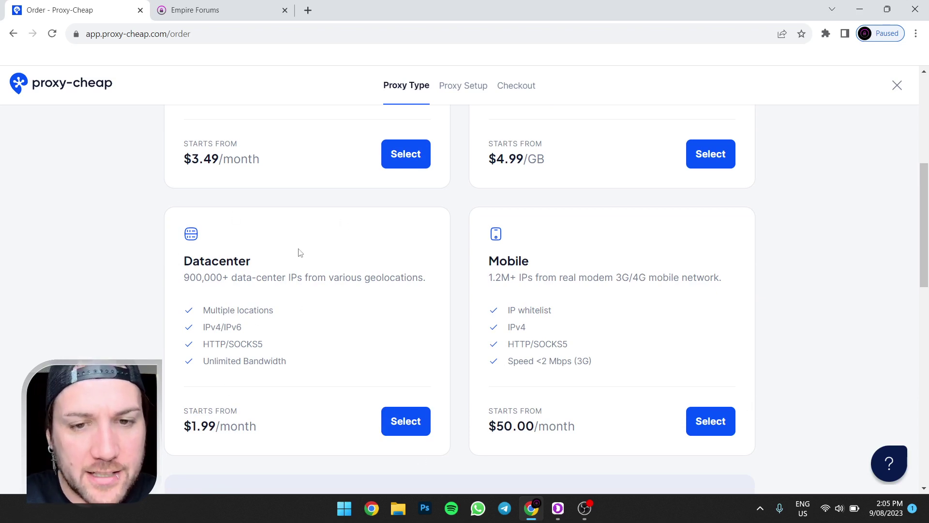
scroll(299, 252, "up", 5)
scroll(310, 239, "down", 5)
scroll(576, 273, "up", 2)
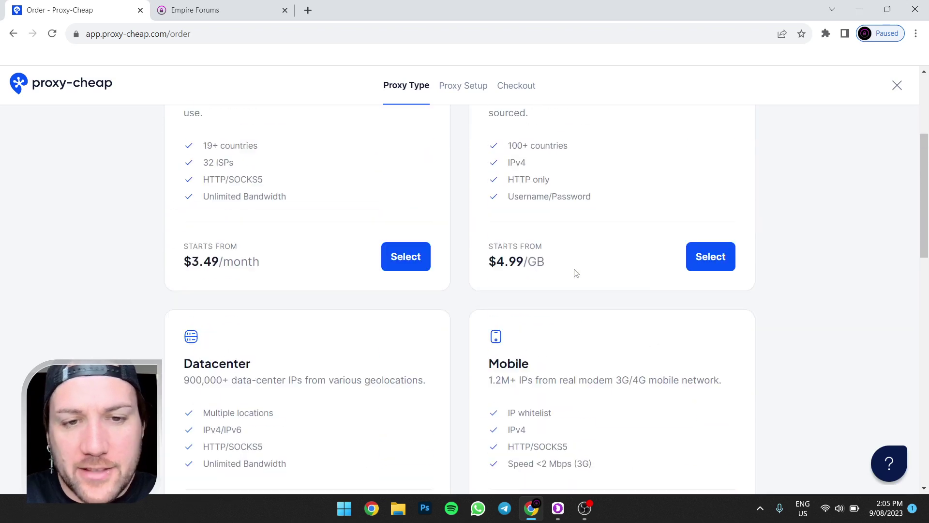
scroll(576, 272, "up", 3)
scroll(516, 241, "down", 1)
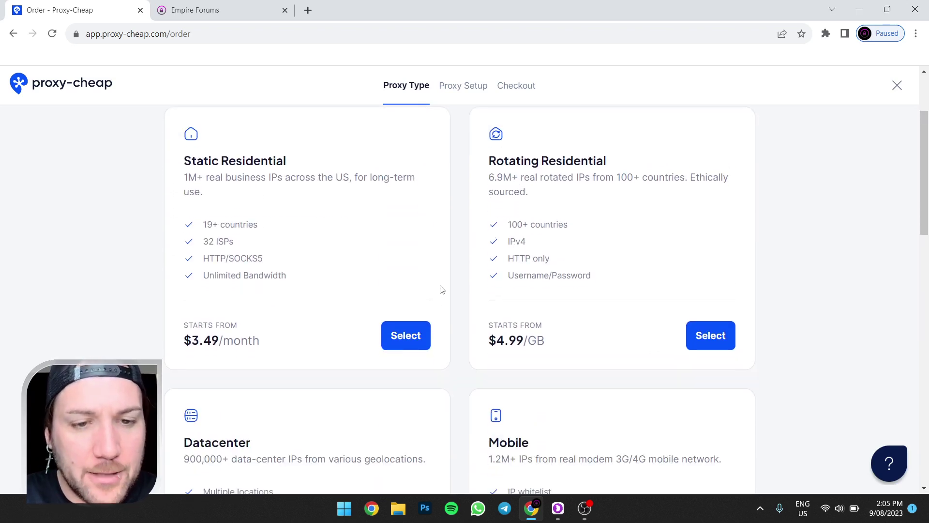
Continue with Static Residential and pick the dedicated Premium Proxy plan, making the total $9.99.
left_click(412, 337)
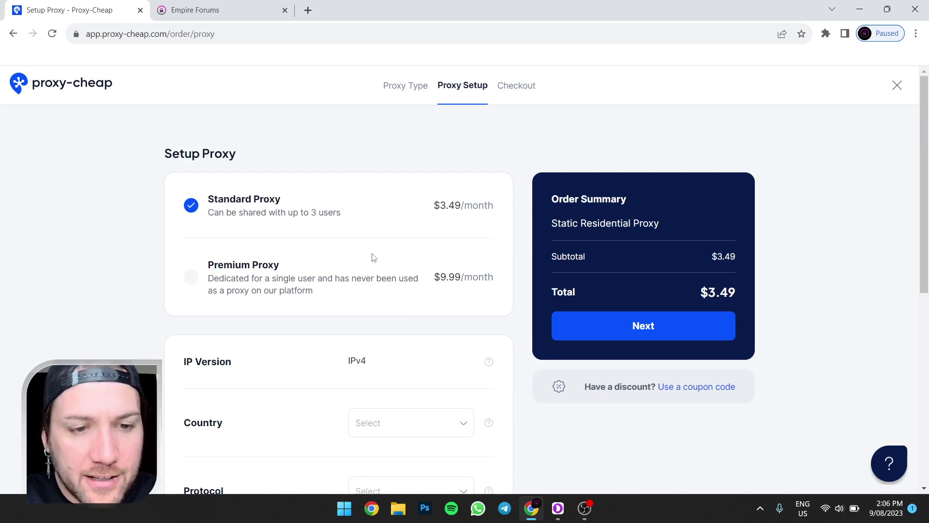
scroll(668, 317, "down", 4)
scroll(656, 193, "up", 1)
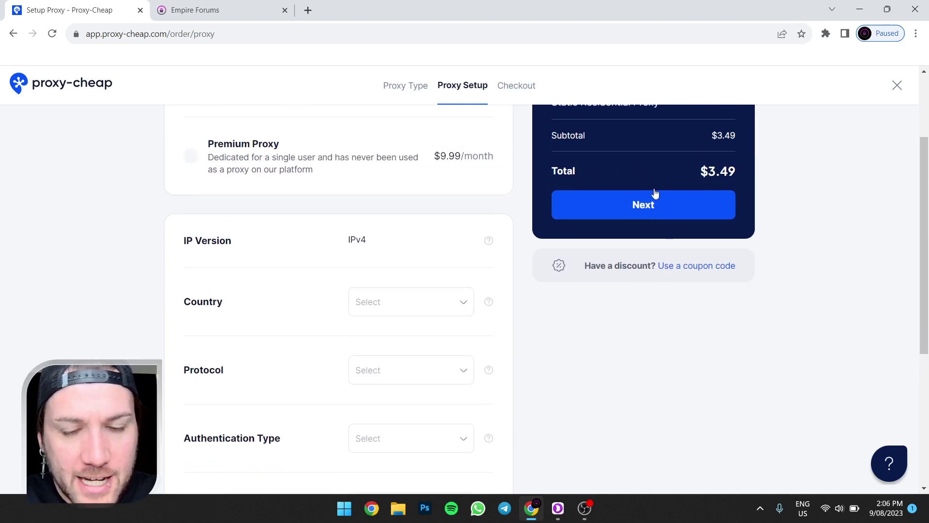
scroll(598, 189, "up", 3)
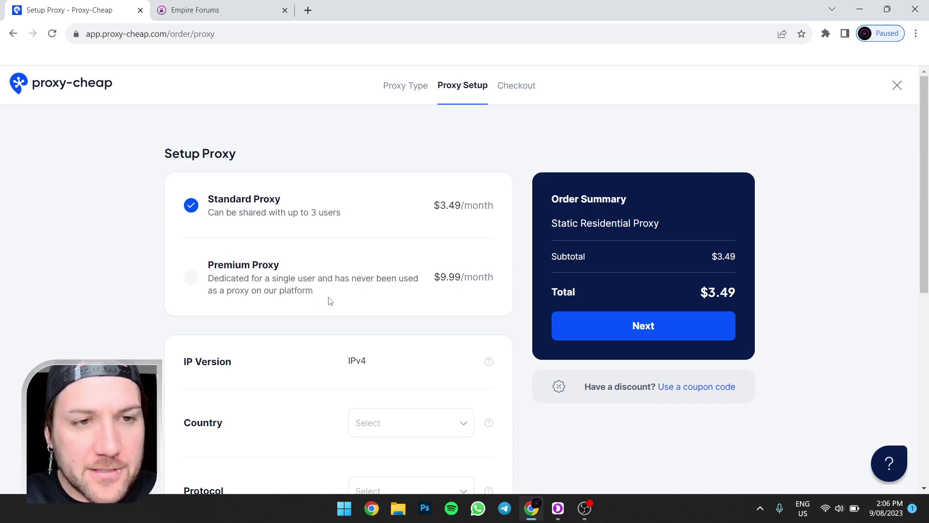
left_click(192, 279)
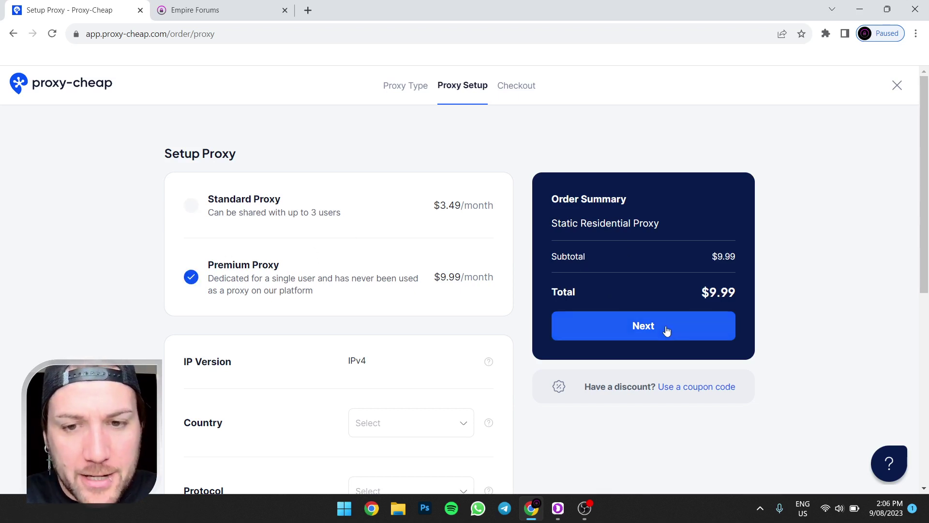
scroll(423, 239, "down", 2)
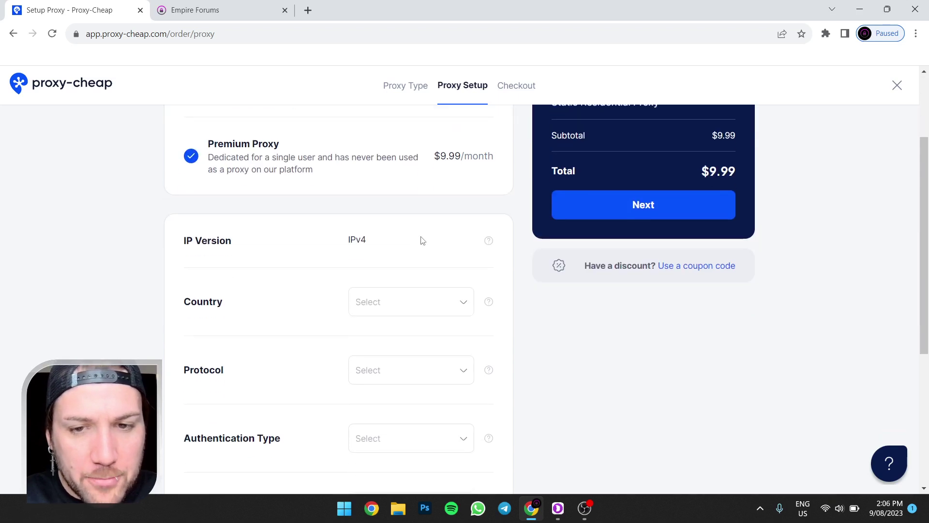
scroll(502, 278, "down", 1)
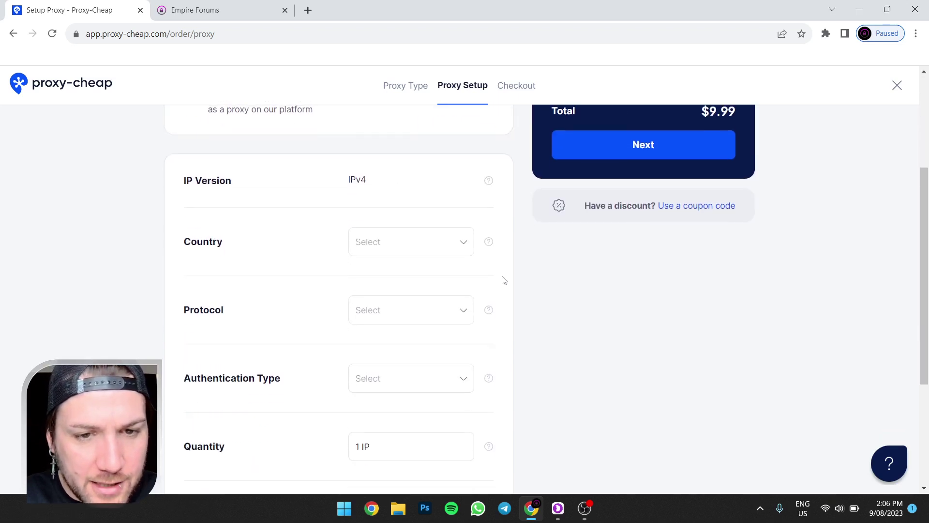
scroll(502, 278, "up", 1)
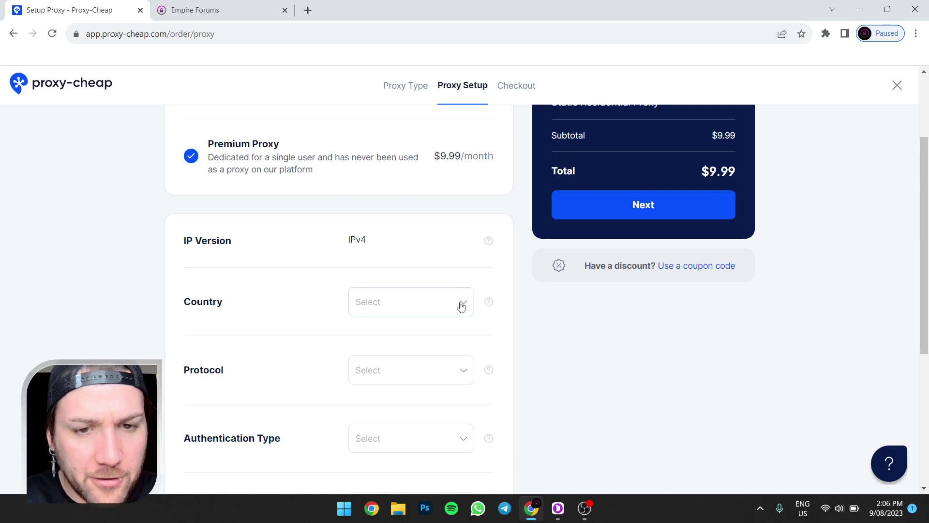
Set the proxy country to United States.
left_click(459, 302)
scroll(546, 237, "down", 2)
scroll(412, 294, "down", 2)
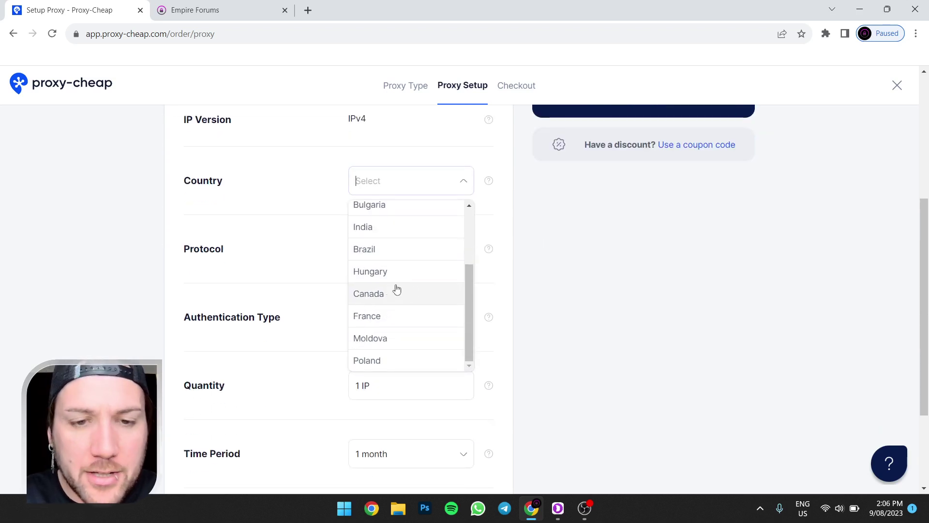
scroll(409, 291, "down", 3)
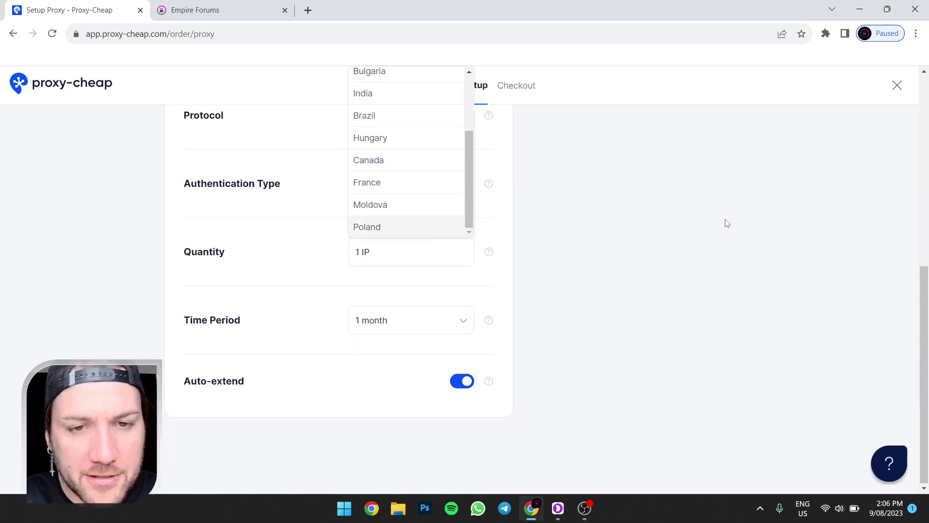
scroll(410, 336, "up", 4)
scroll(410, 335, "up", 2)
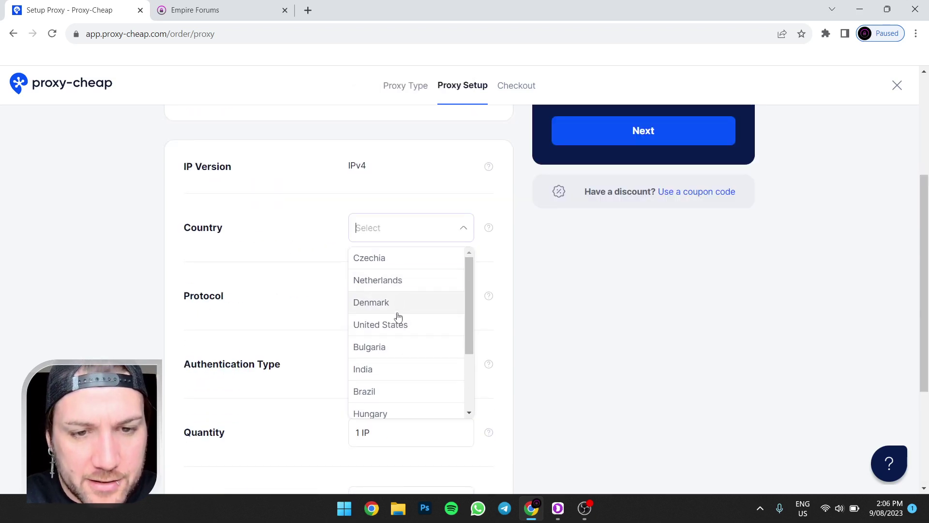
left_click(395, 330)
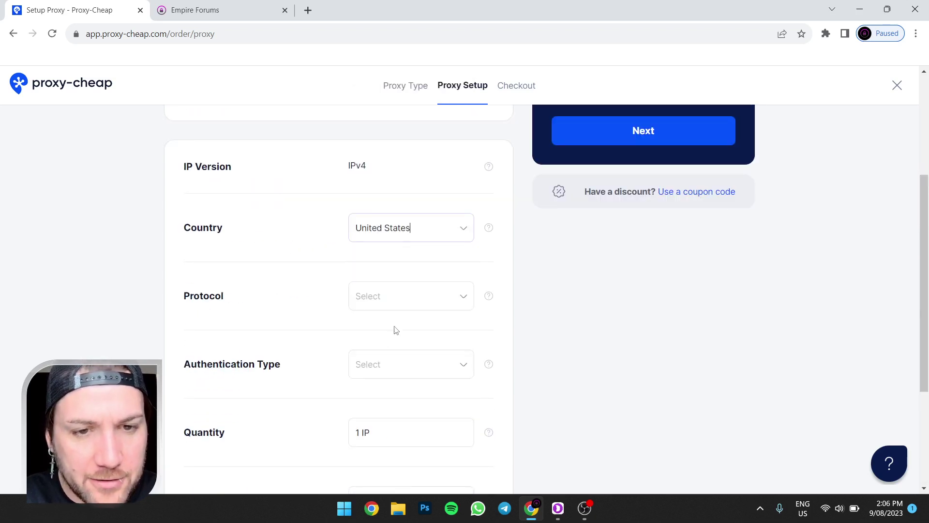
Choose SOCKS5 protocol, username and password authentication, and turn Auto-extend off.
left_click(466, 297)
left_click(369, 348)
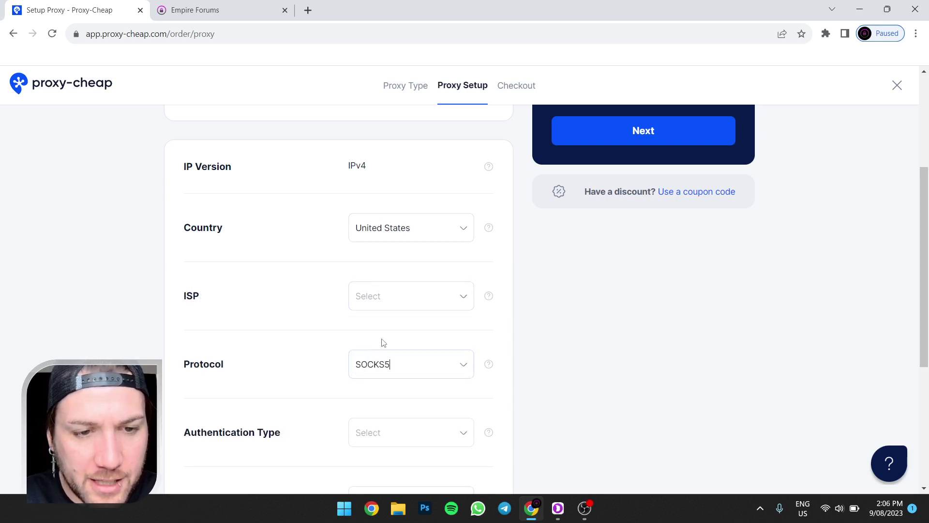
scroll(383, 343, "down", 2)
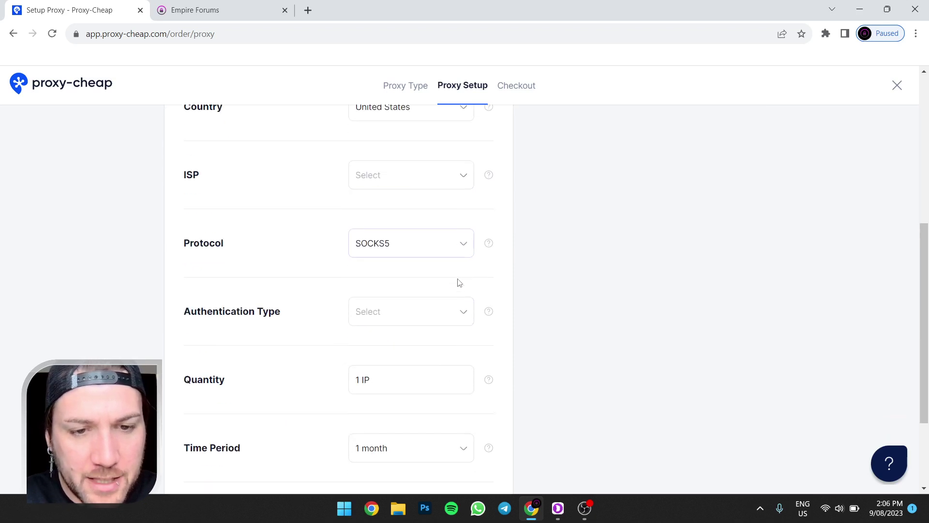
left_click(468, 313)
left_click(406, 367)
scroll(587, 272, "down", 3)
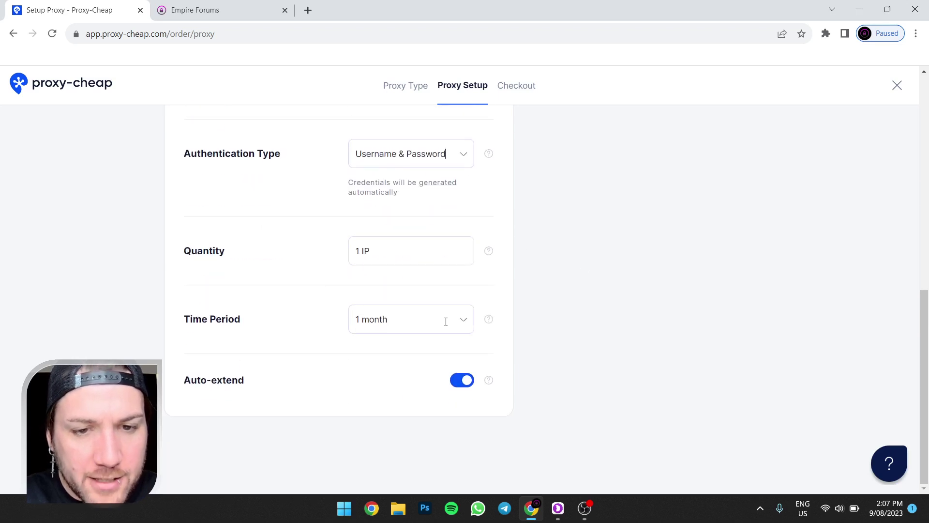
left_click(462, 382)
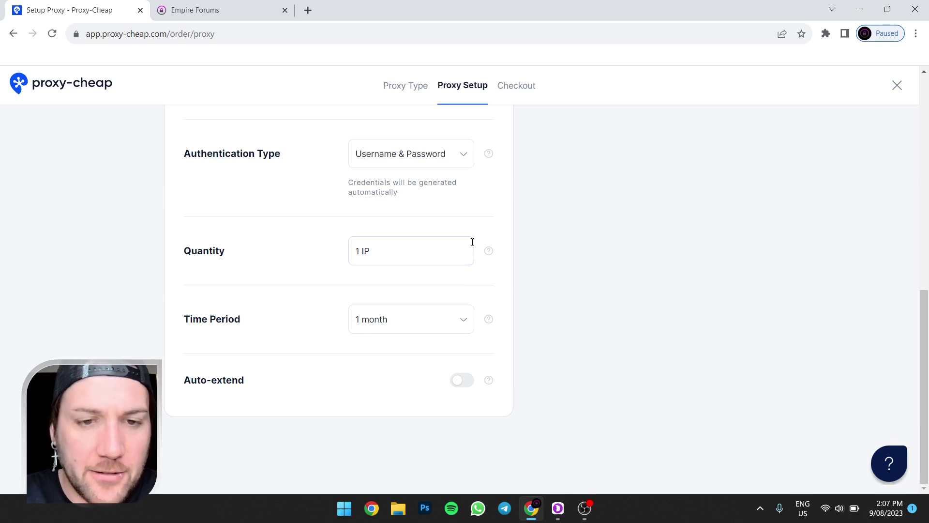
Set the ISP to Lumen and proceed to checkout.
scroll(472, 242, "up", 5)
scroll(472, 242, "down", 5)
scroll(473, 239, "up", 7)
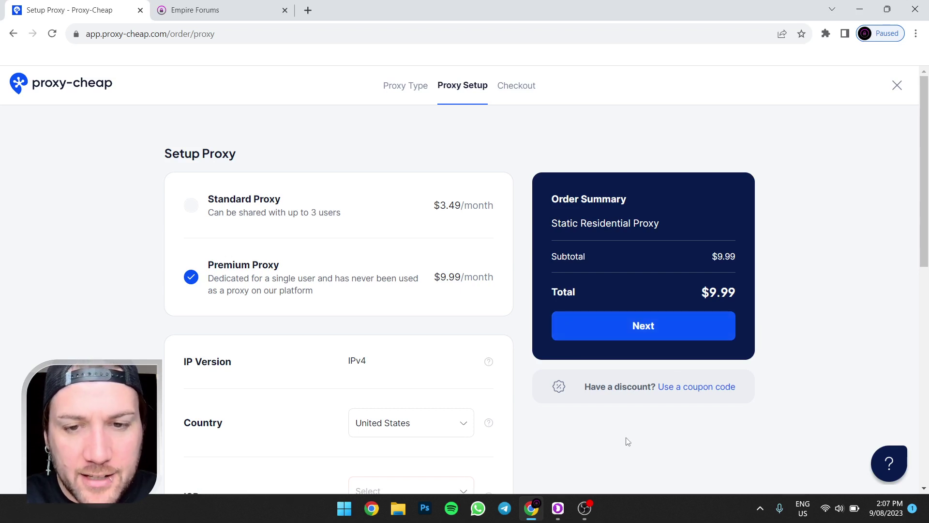
scroll(498, 197, "down", 2)
scroll(516, 201, "up", 2)
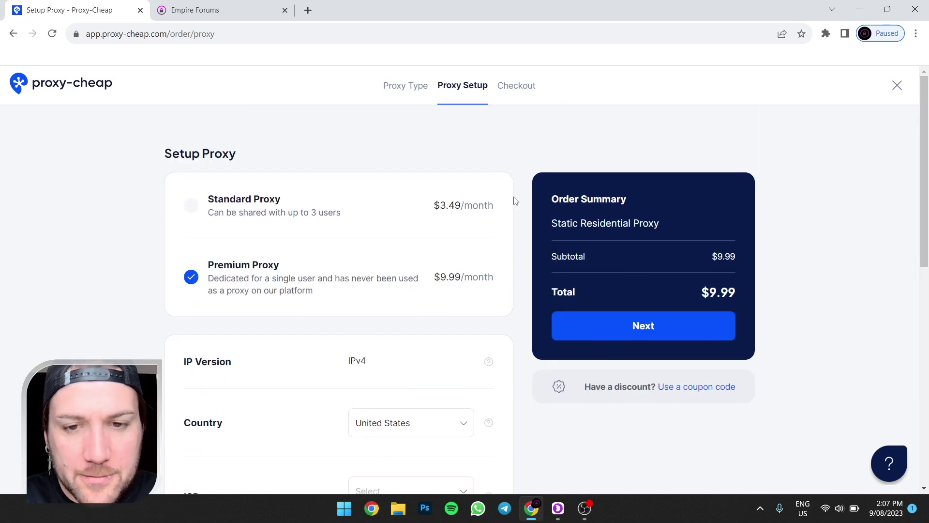
scroll(418, 213, "down", 5)
left_click(405, 186)
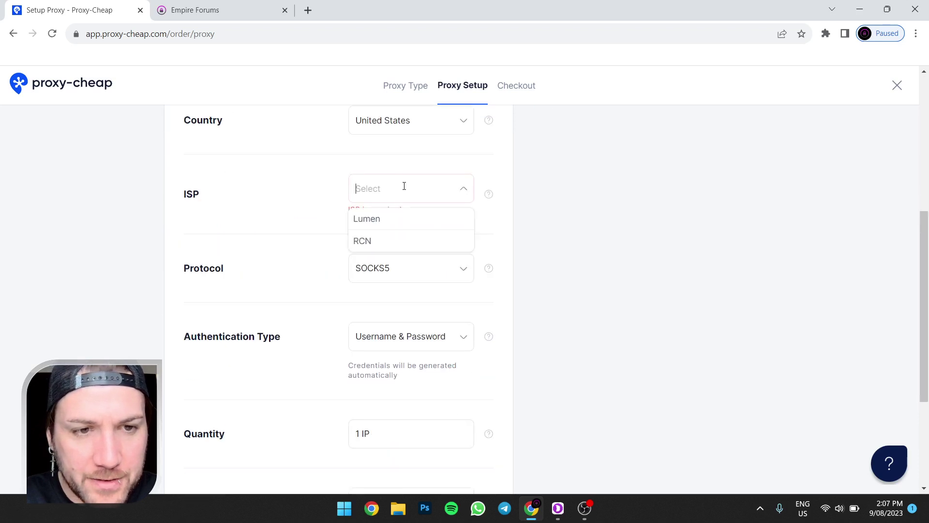
left_click(387, 222)
scroll(524, 212, "up", 5)
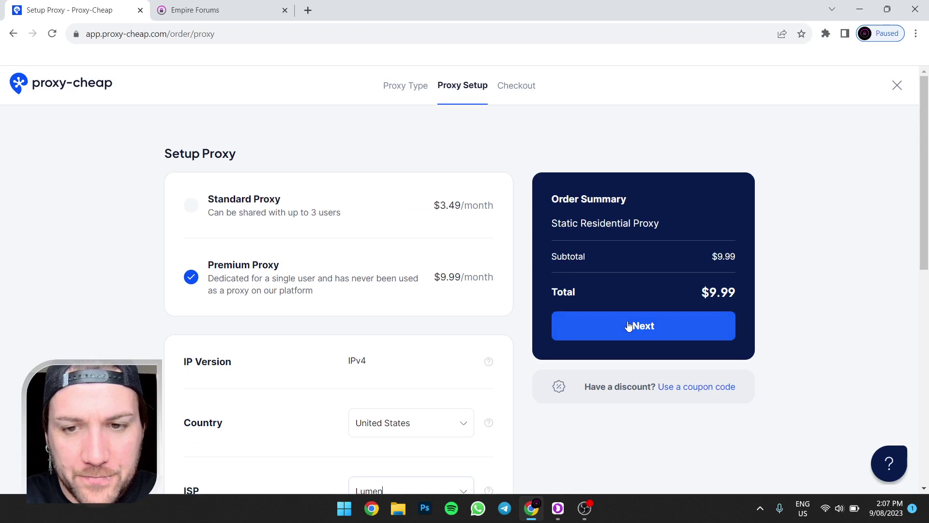
left_click(630, 326)
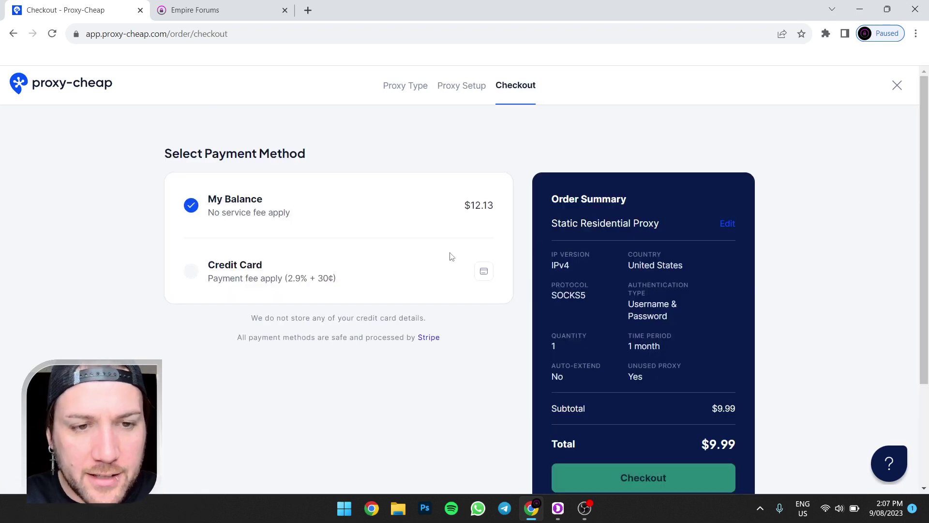
Place the $9.99 proxy order, paying from the account balance.
scroll(484, 187, "down", 3)
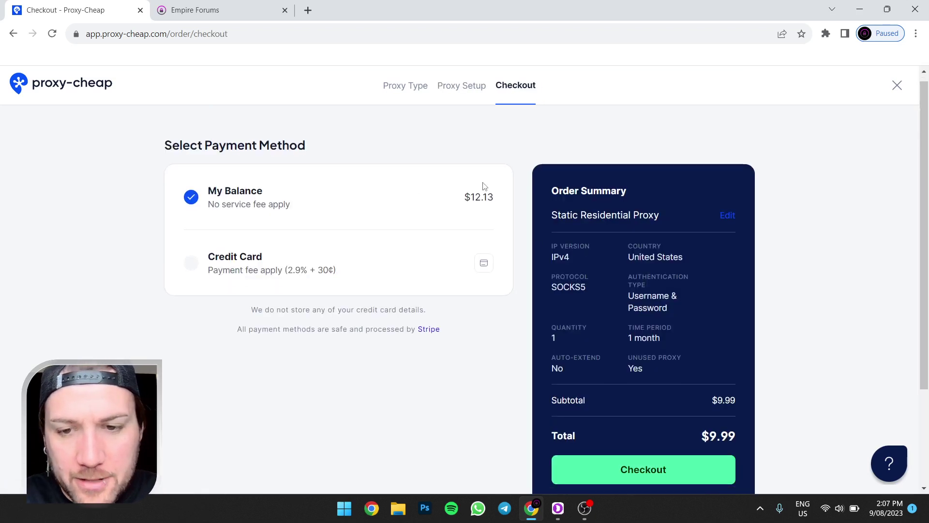
scroll(484, 187, "up", 3)
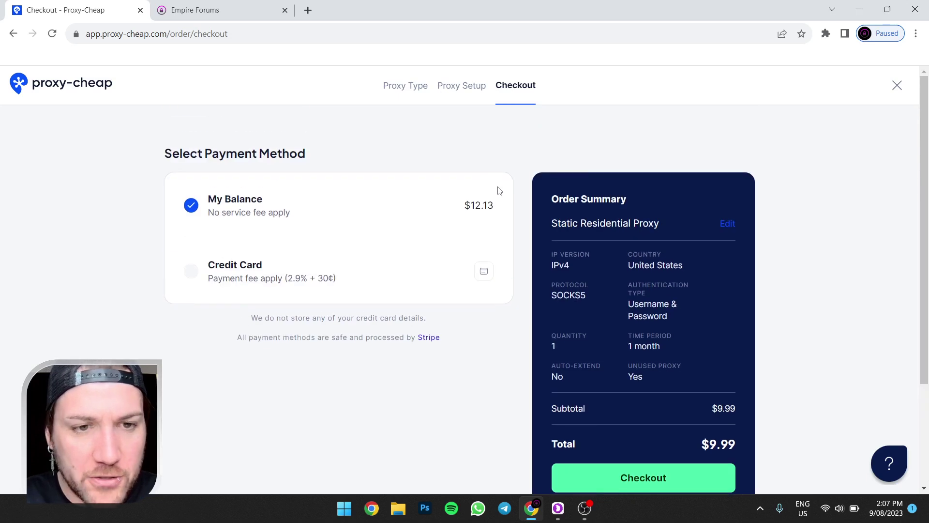
scroll(699, 227, "down", 3)
left_click(637, 343)
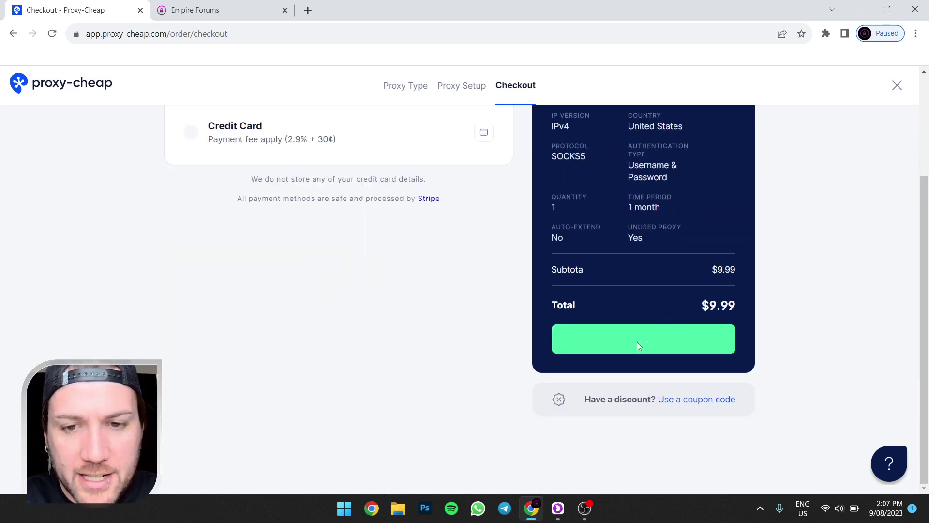
Open Scamalytics in a new tab, then return to the Proxy-Cheap My Proxies list.
left_click(308, 10)
type("scam")
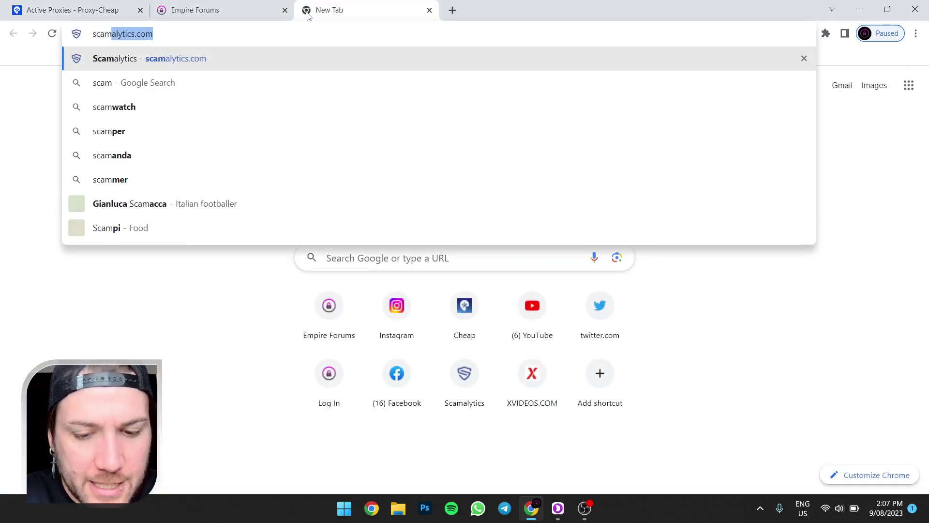
key("Return")
left_click(79, 8)
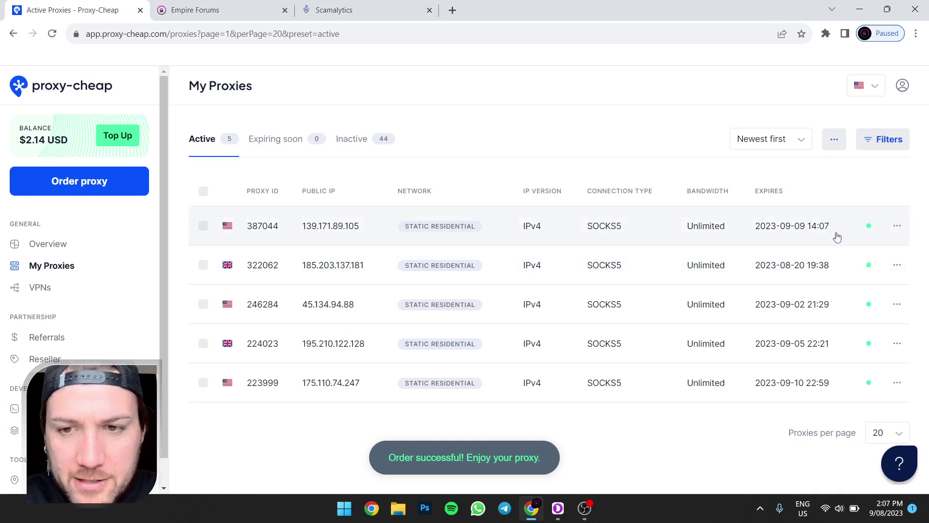
Open the 139.171.89.105 proxy's overview and review its SOCKS5 endpoint 139.171.89.105:52326 and credentials.
left_click(351, 230)
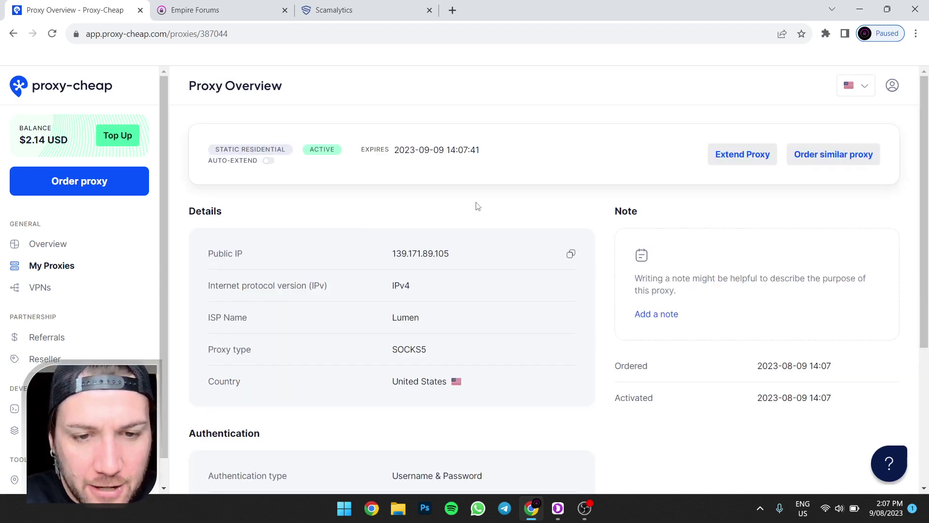
scroll(477, 206, "down", 3)
scroll(476, 206, "up", 3)
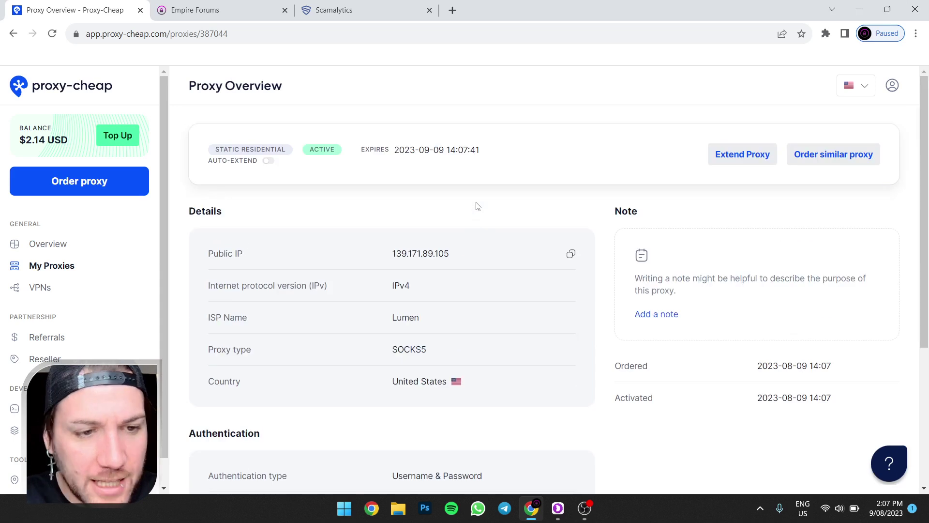
scroll(478, 206, "down", 3)
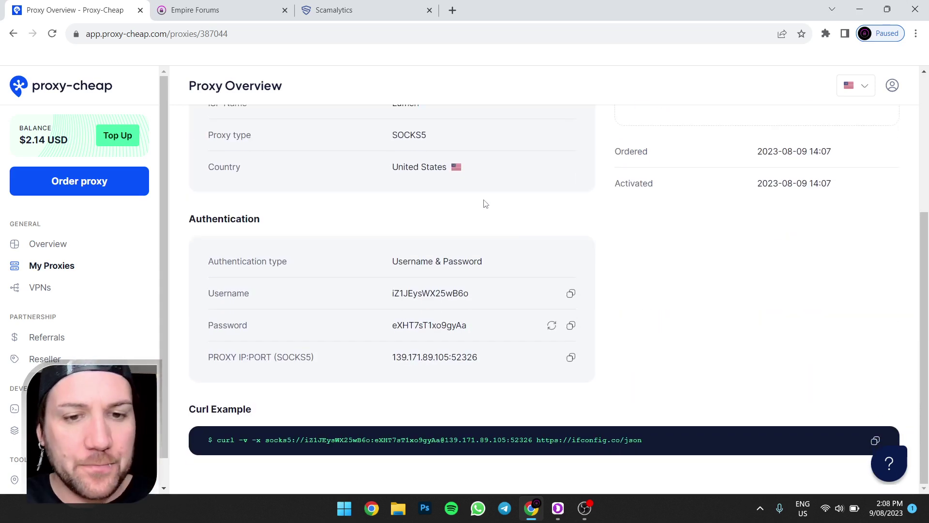
scroll(484, 202, "up", 3)
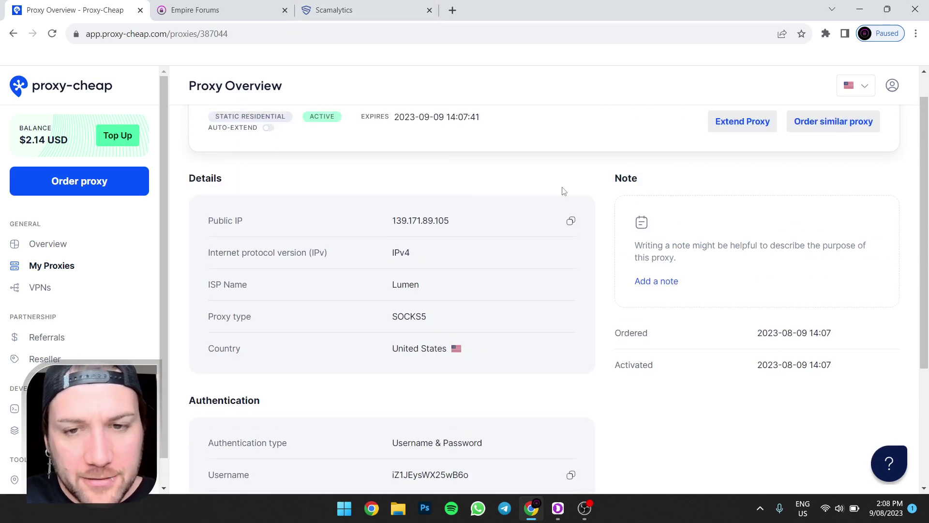
scroll(537, 219, "down", 3)
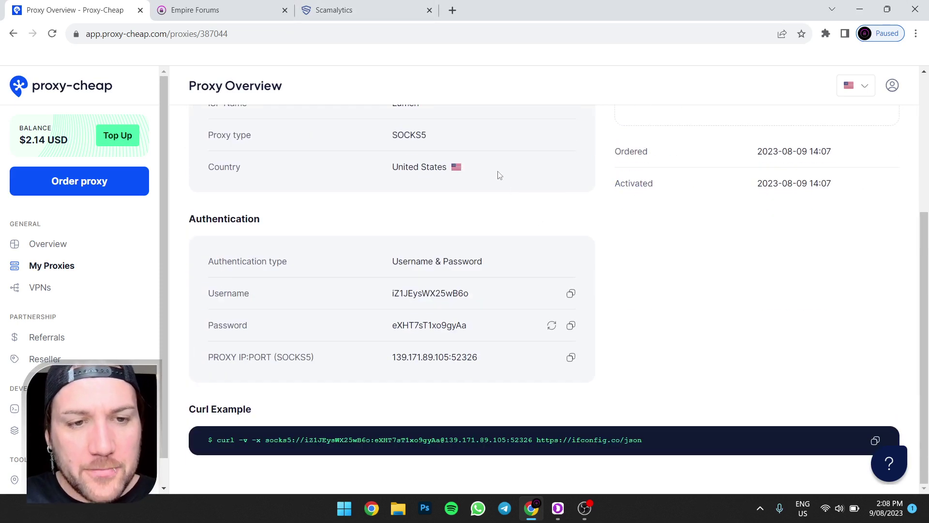
scroll(474, 241, "up", 3)
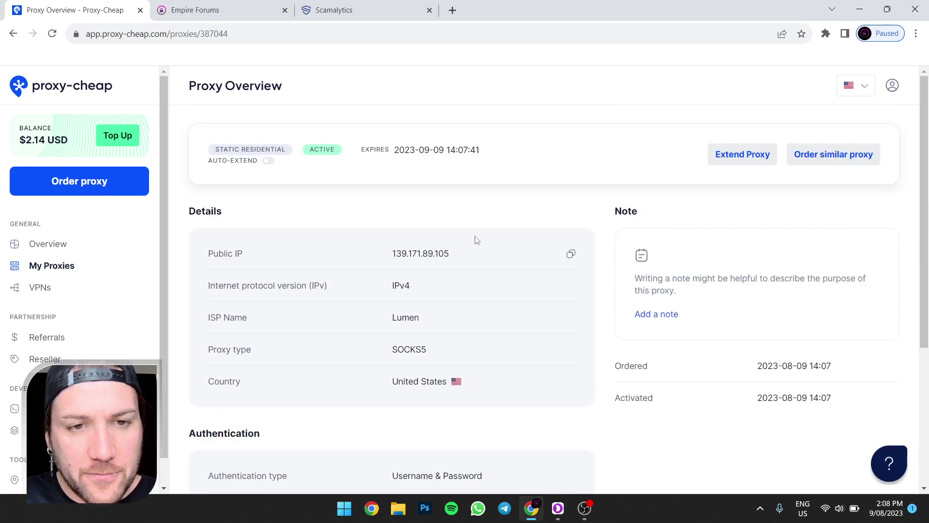
scroll(475, 239, "down", 3)
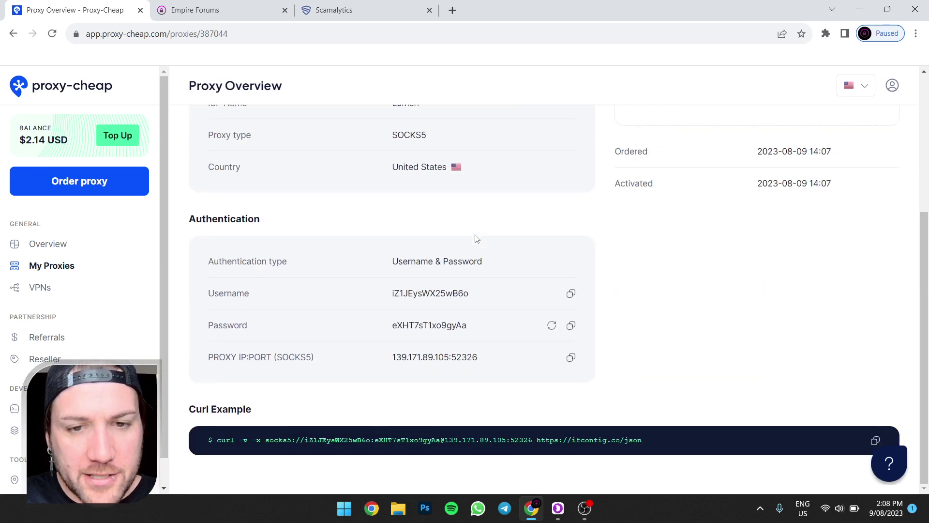
In Dolphin{anty}'s Proxies list, delete the old UK proxy.
left_click(562, 512)
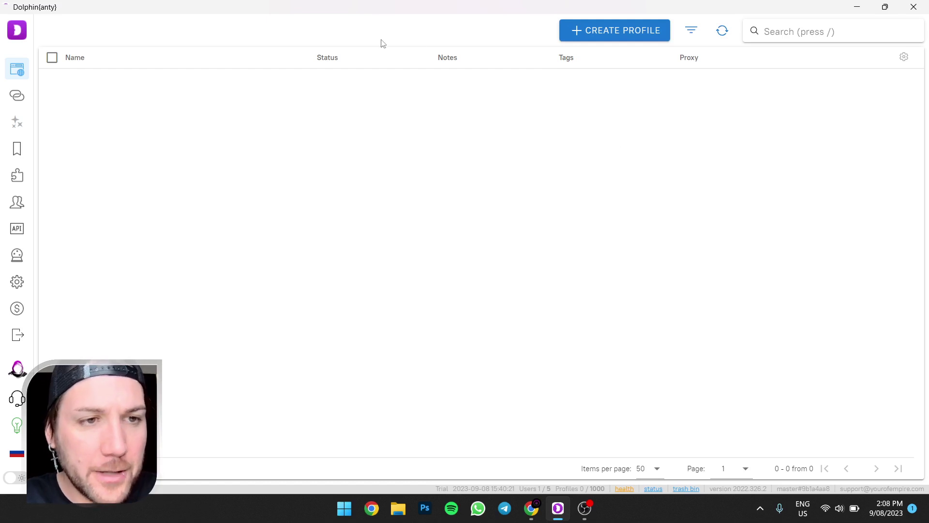
left_click(17, 95)
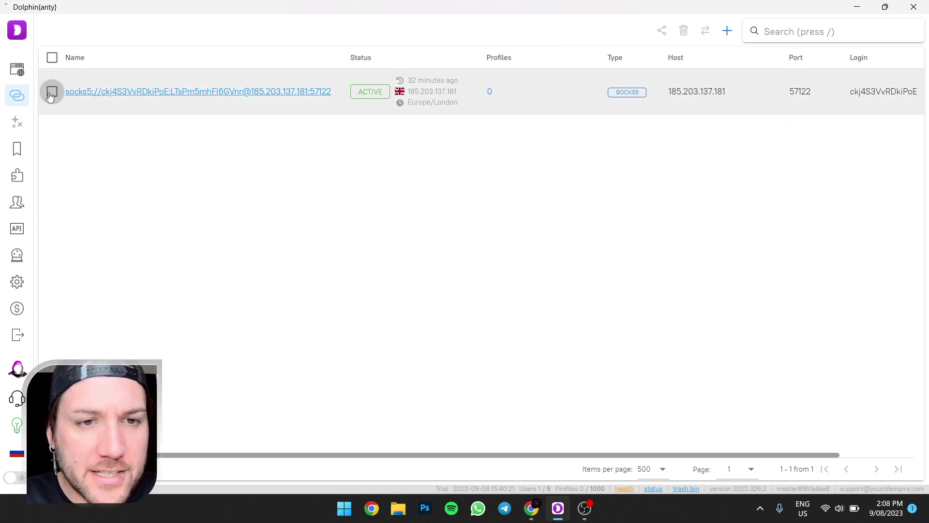
left_click(51, 94)
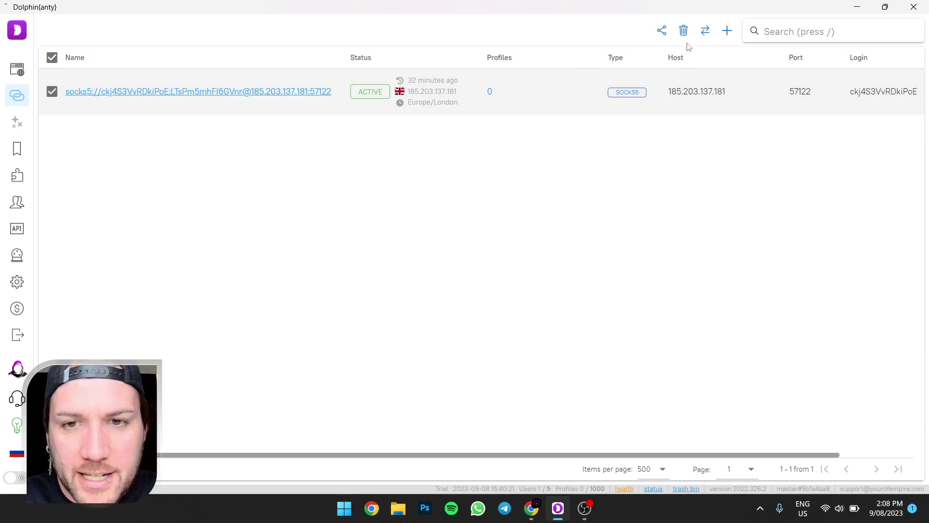
left_click(683, 30)
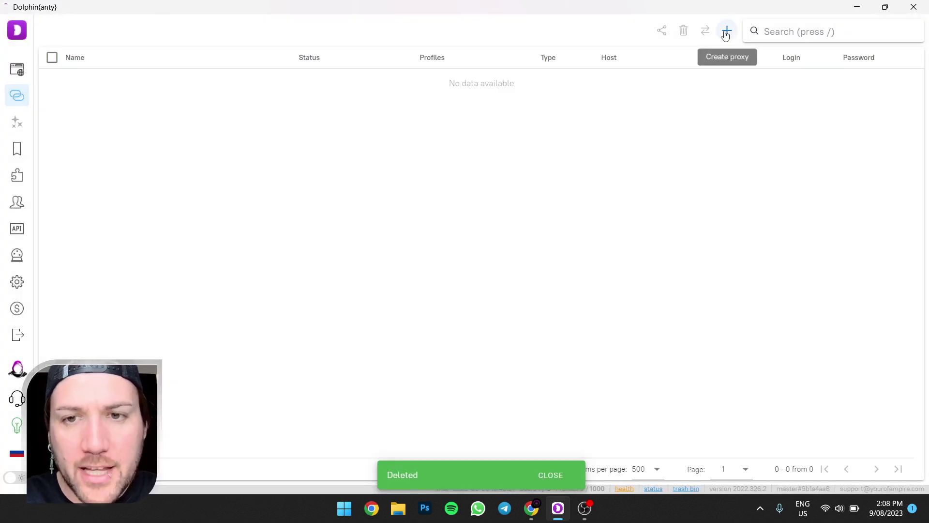
left_click(727, 32)
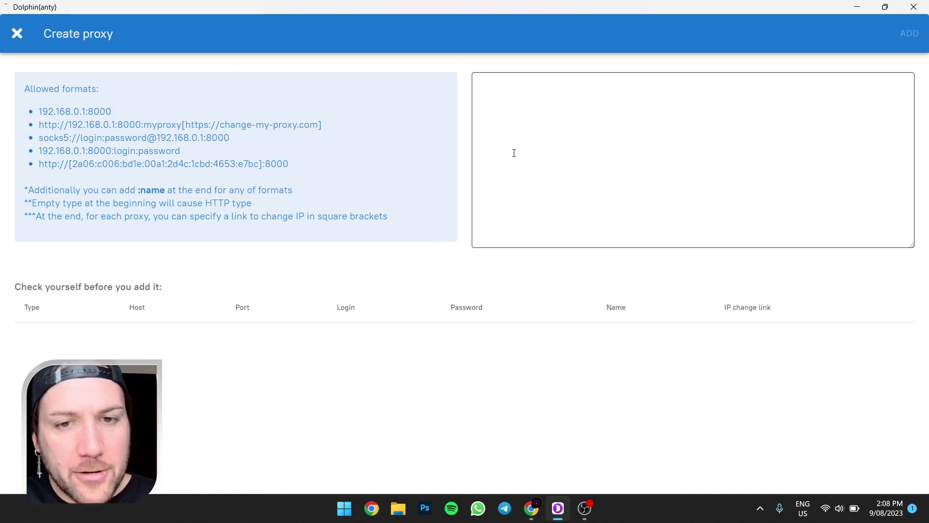
left_click(19, 35)
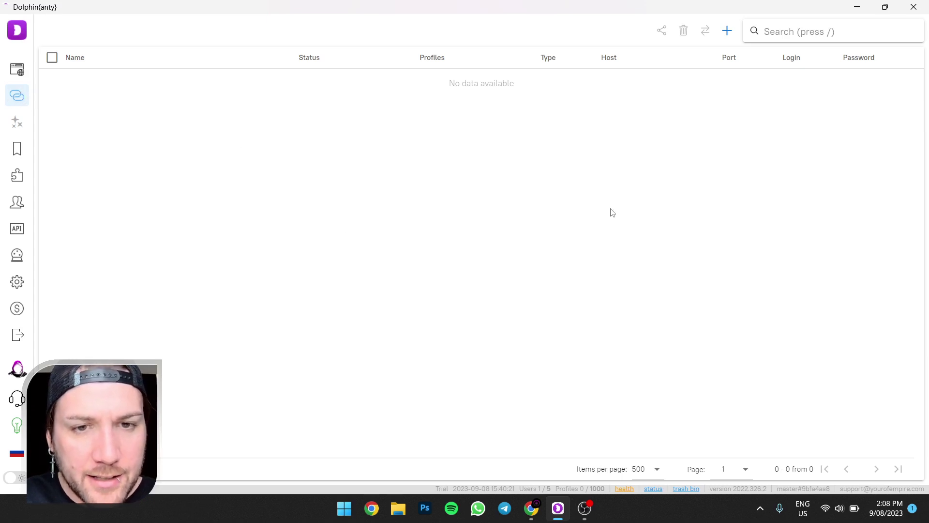
left_click(728, 31)
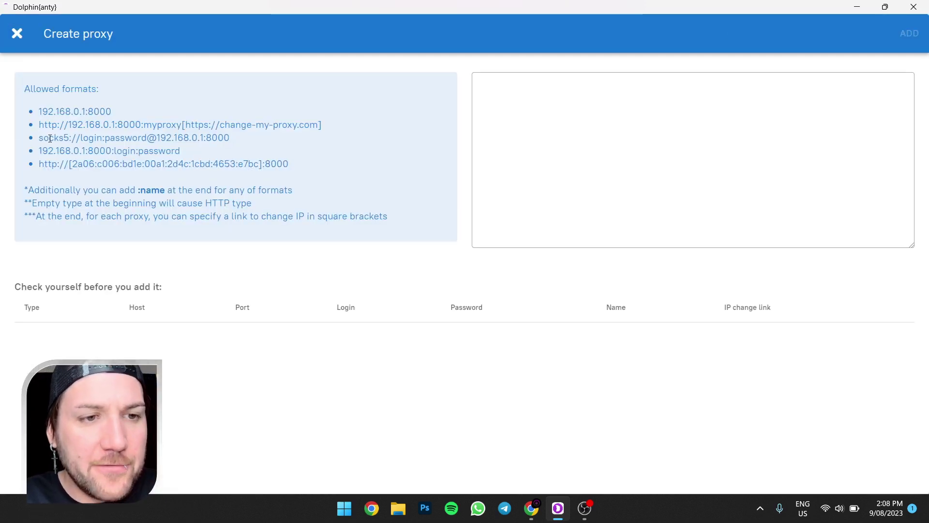
left_click_drag(40, 138, 218, 138)
key("ctrl+c")
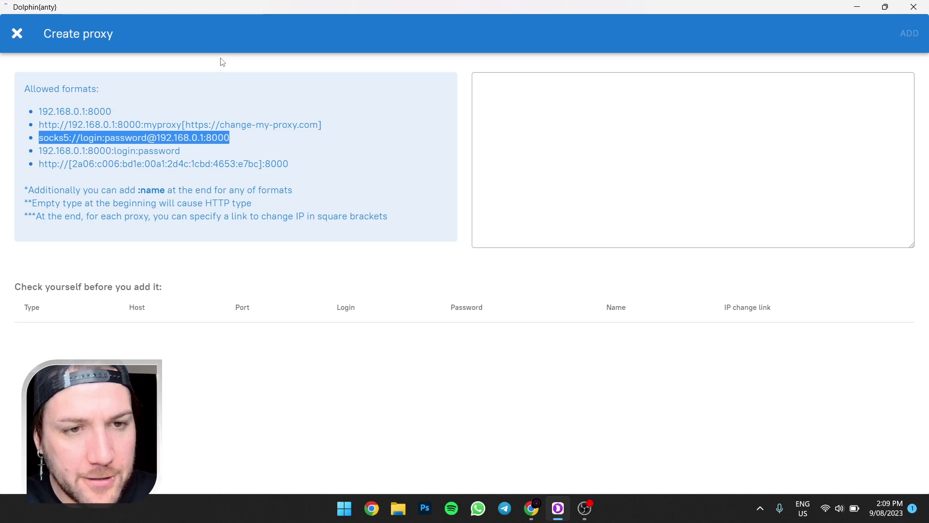
left_click(594, 116)
key("ctrl+v")
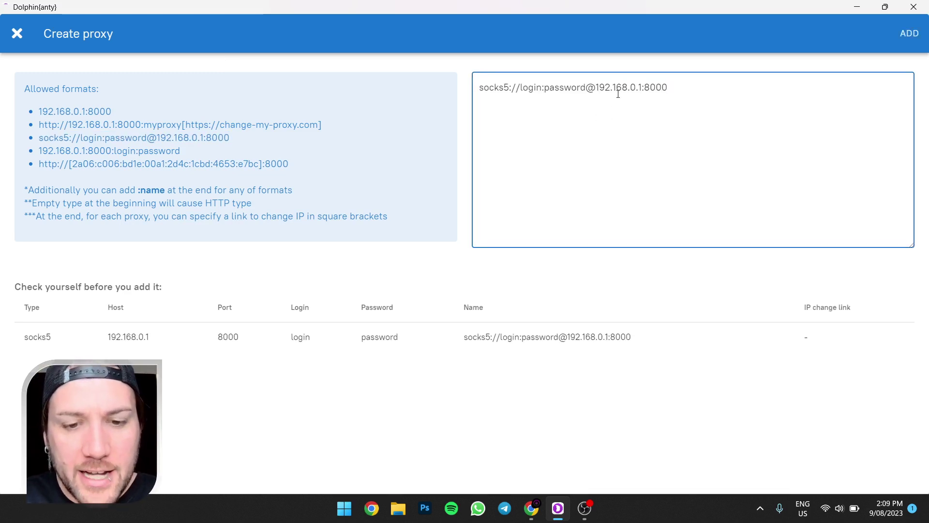
left_click_drag(668, 87, 599, 90)
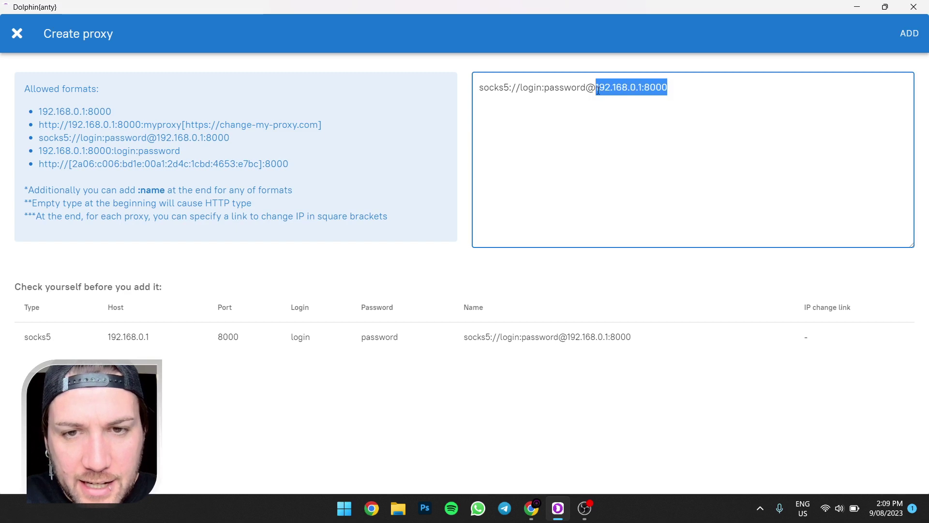
Replace the placeholder host and port with 139.171.89.105:52326 from Proxy-Cheap.
left_click(529, 502)
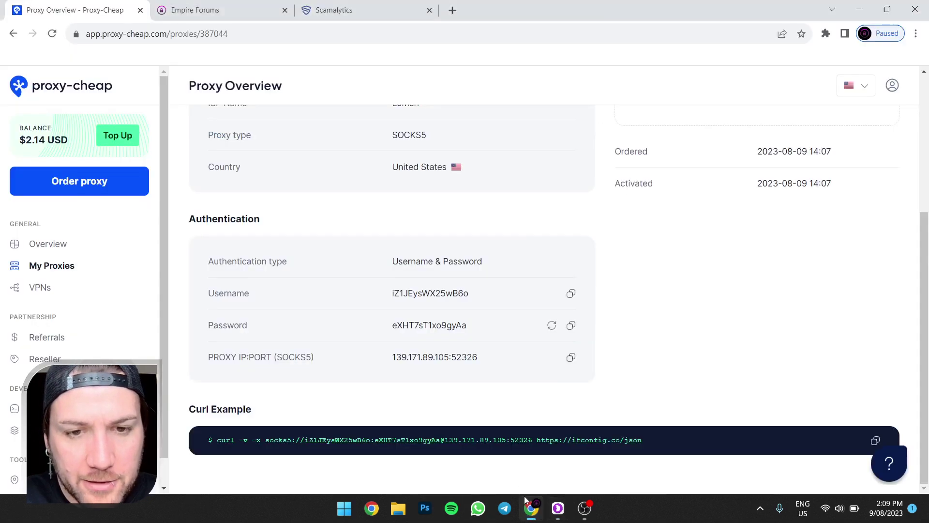
left_click_drag(406, 357, 455, 357)
left_click(570, 358)
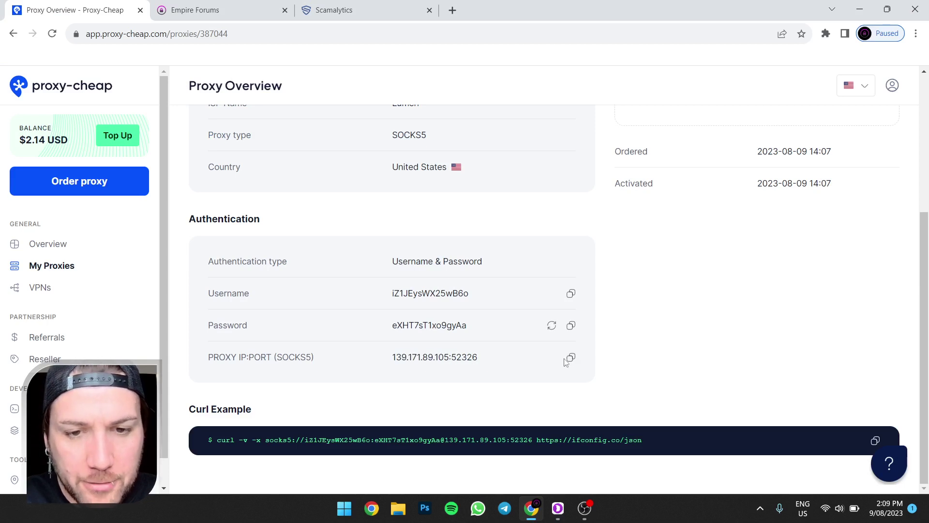
left_click(557, 509)
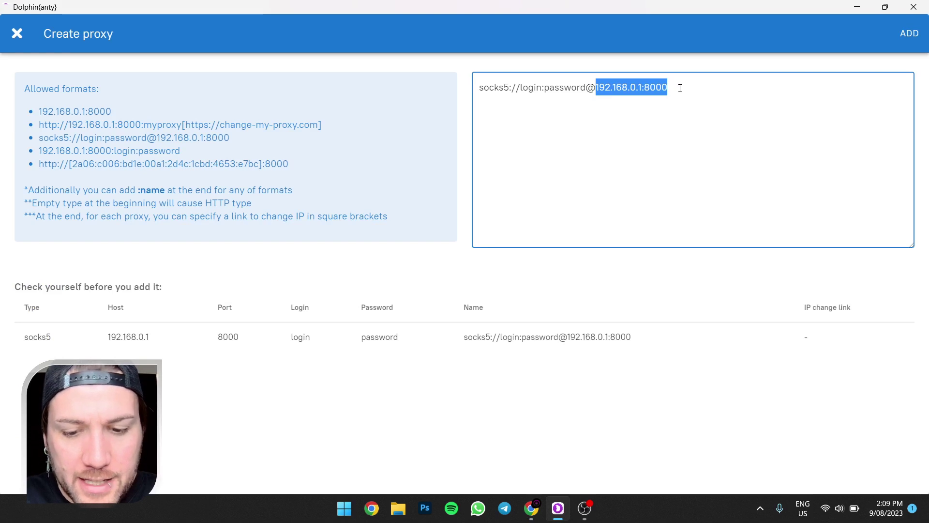
key("ctrl+v")
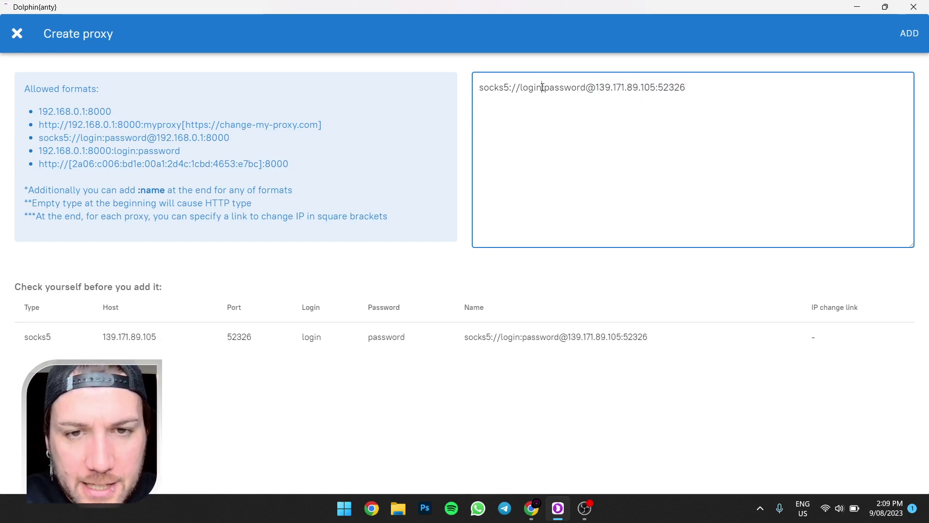
Paste the proxy's real username over the 'login' placeholder.
left_click_drag(543, 87, 522, 87)
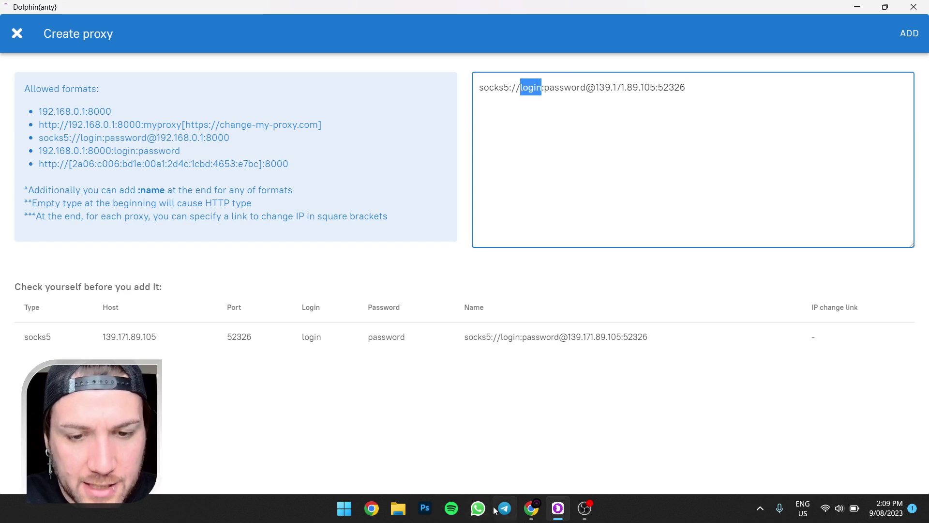
left_click(531, 508)
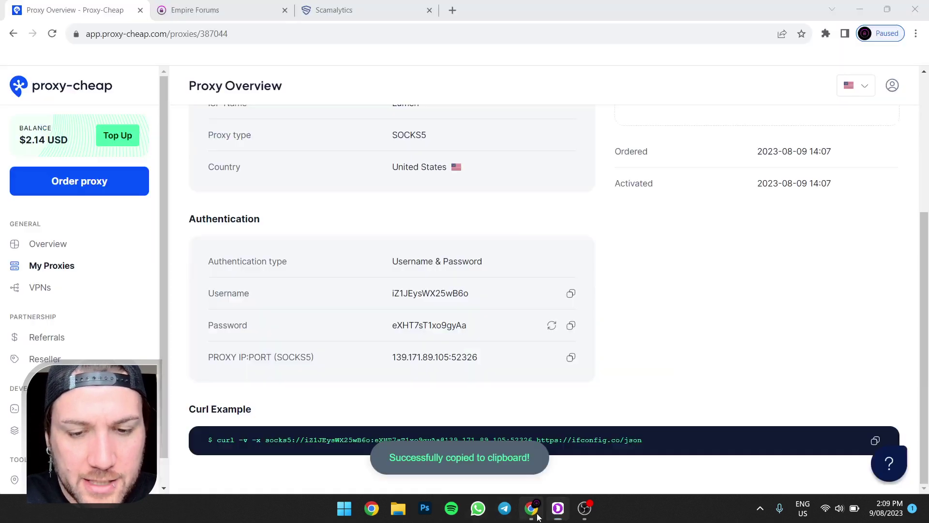
left_click(571, 295)
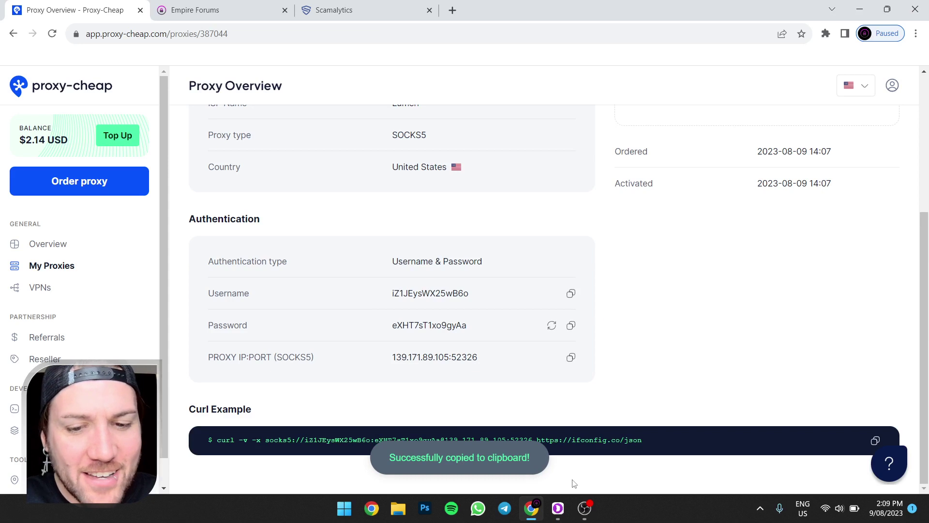
left_click(558, 508)
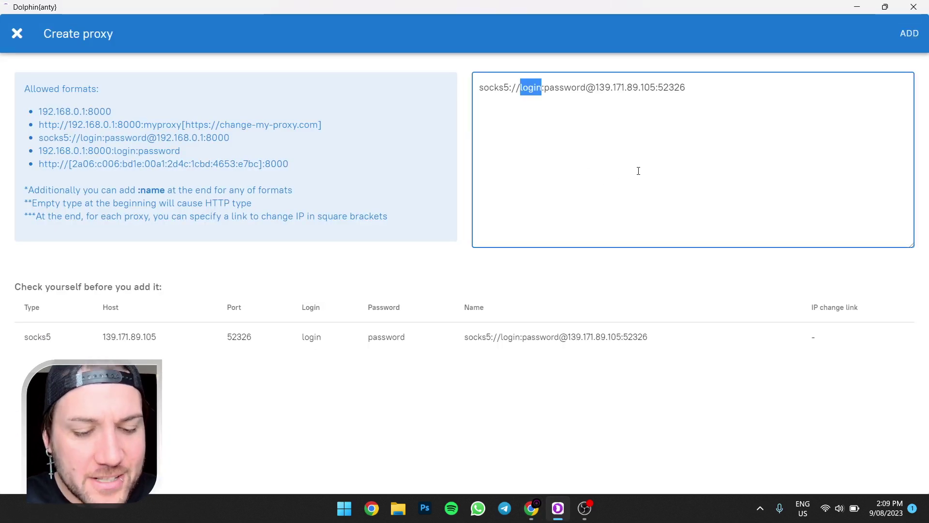
key("ctrl+v")
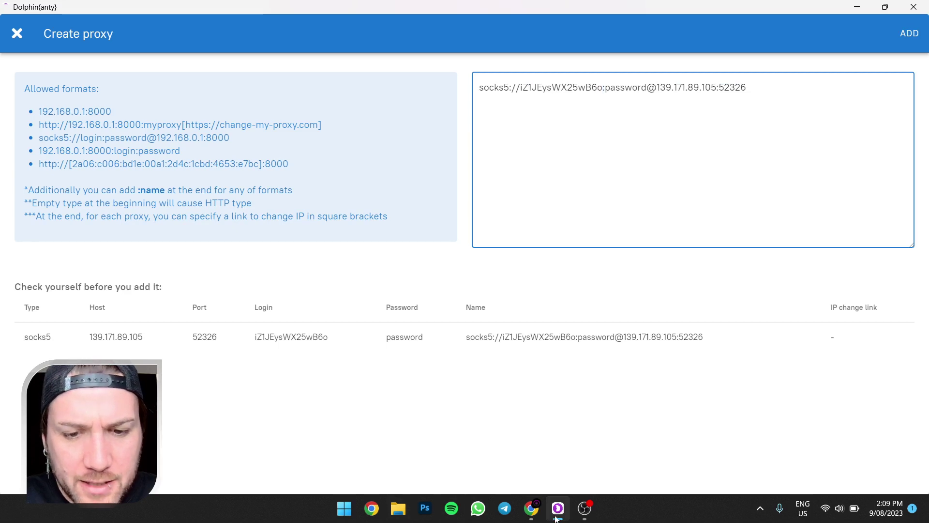
Paste the proxy's real password over the 'password' placeholder.
left_click(532, 509)
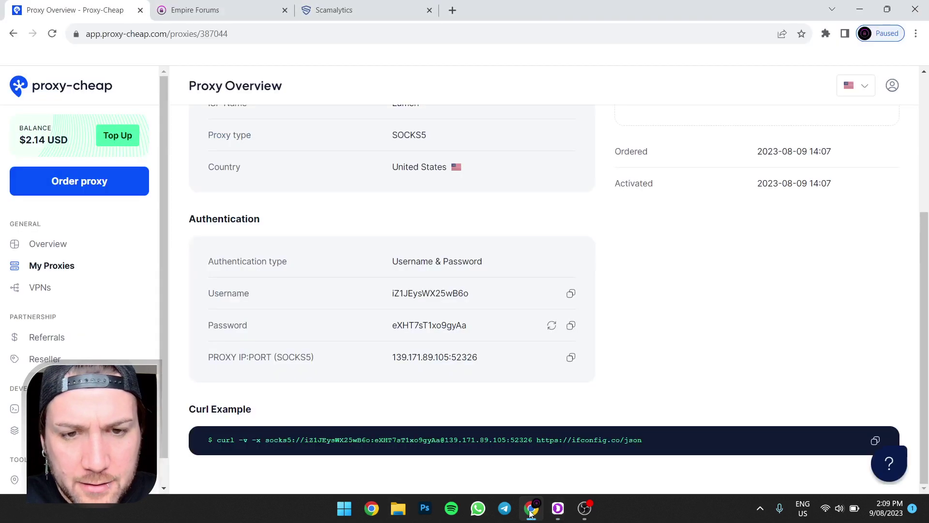
left_click(572, 328)
left_click(558, 508)
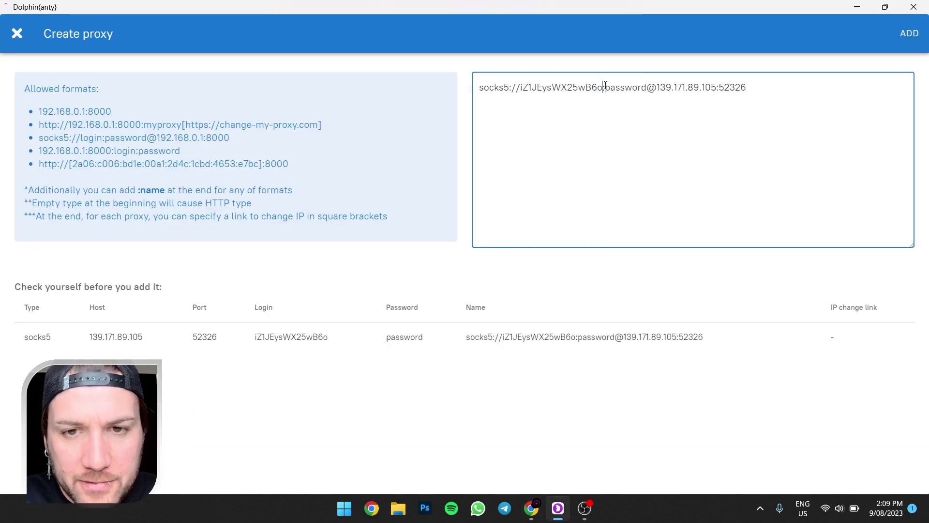
left_click_drag(607, 87, 648, 89)
key("ctrl+v")
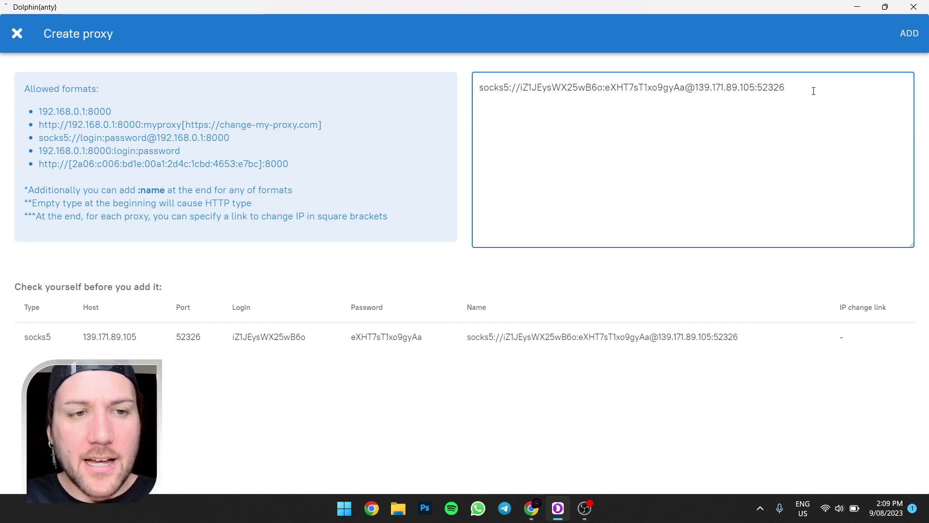
Add the 139.171.89.105:52326 SOCKS5 proxy, confirm it checks active, save it, and go to Browsers.
left_click(908, 33)
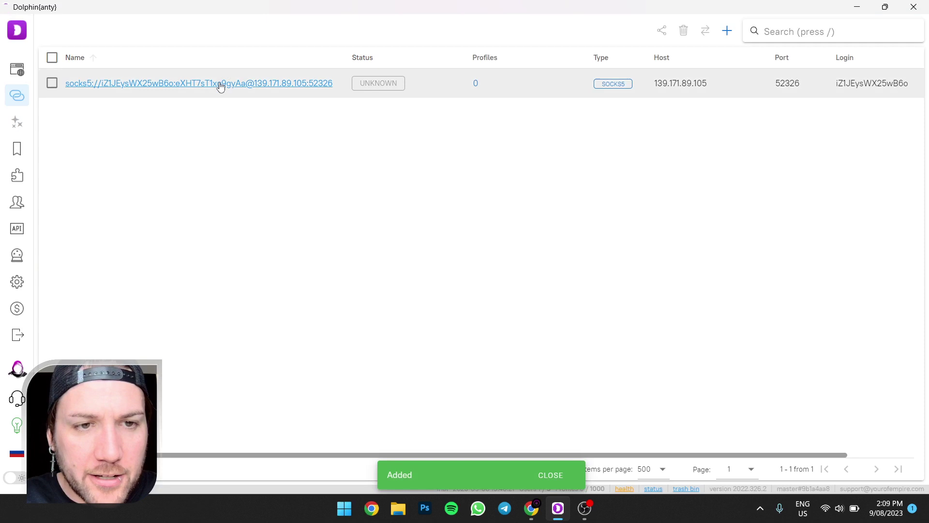
left_click(222, 85)
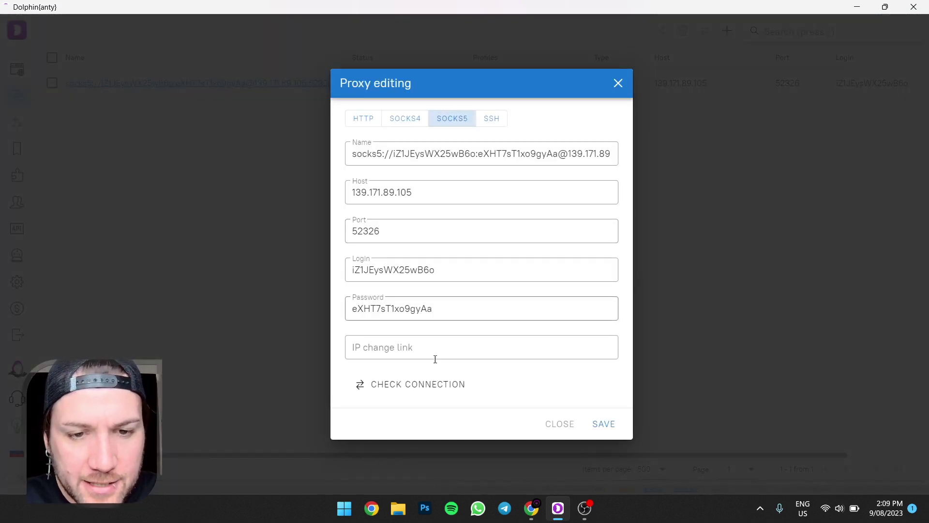
left_click(415, 385)
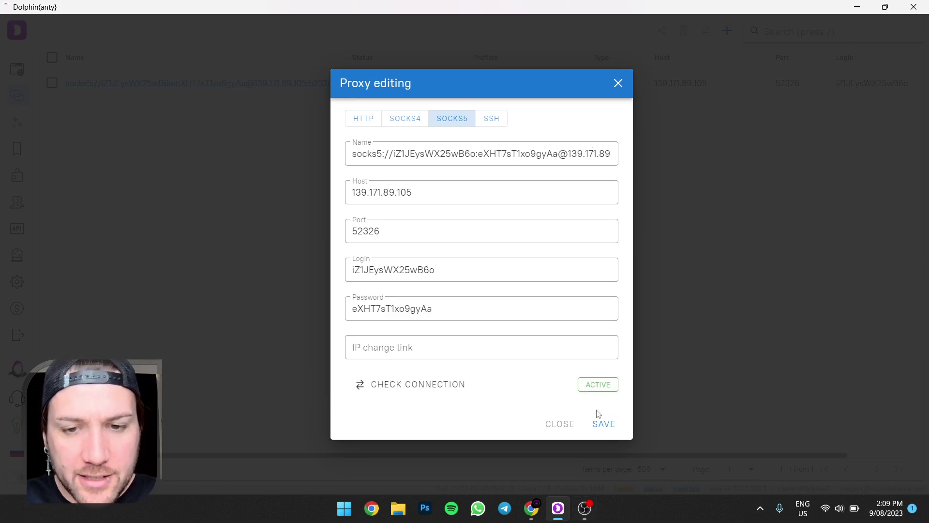
left_click(600, 422)
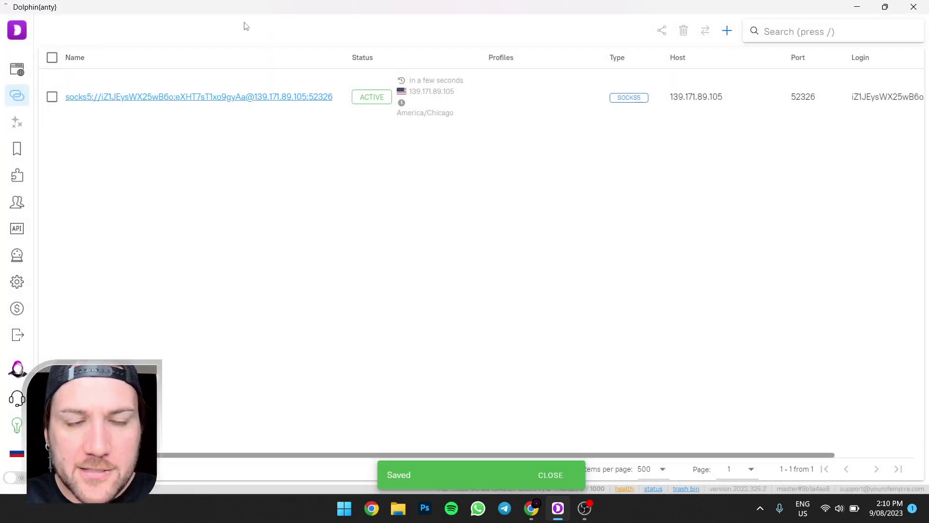
left_click(17, 69)
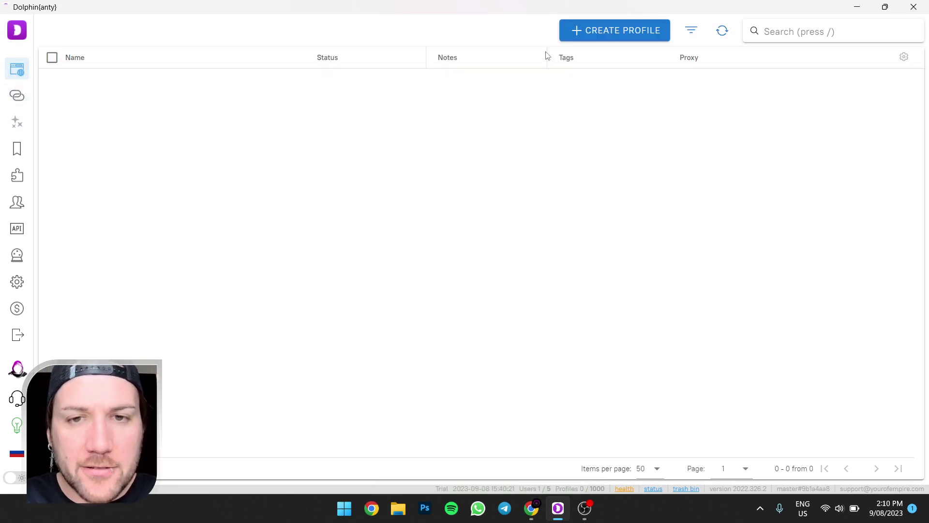
Create a profile named 'Onlyfans (Modelname)' with status READY.
left_click(598, 32)
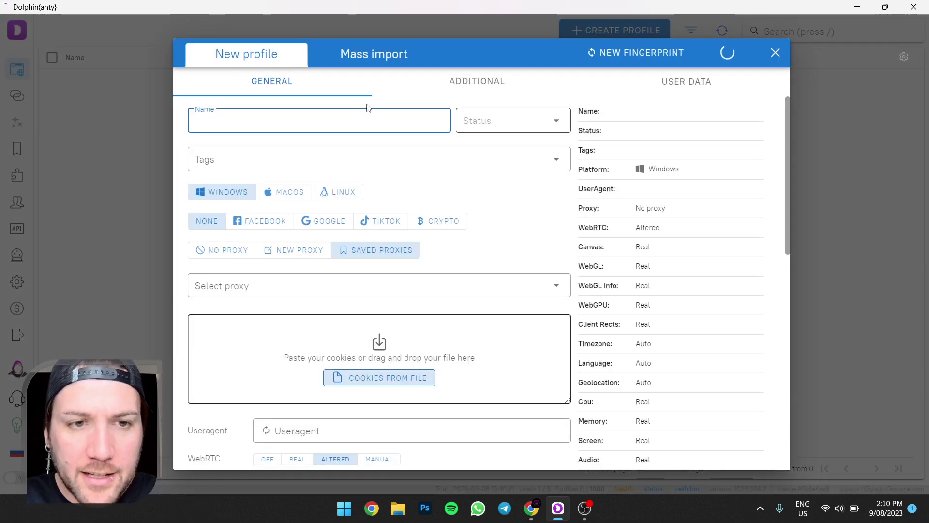
type("Only")
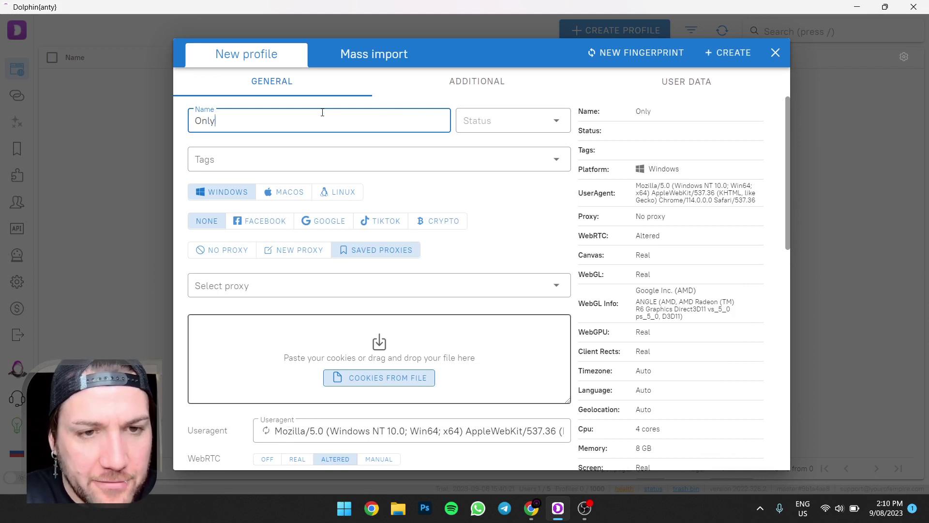
type("fans")
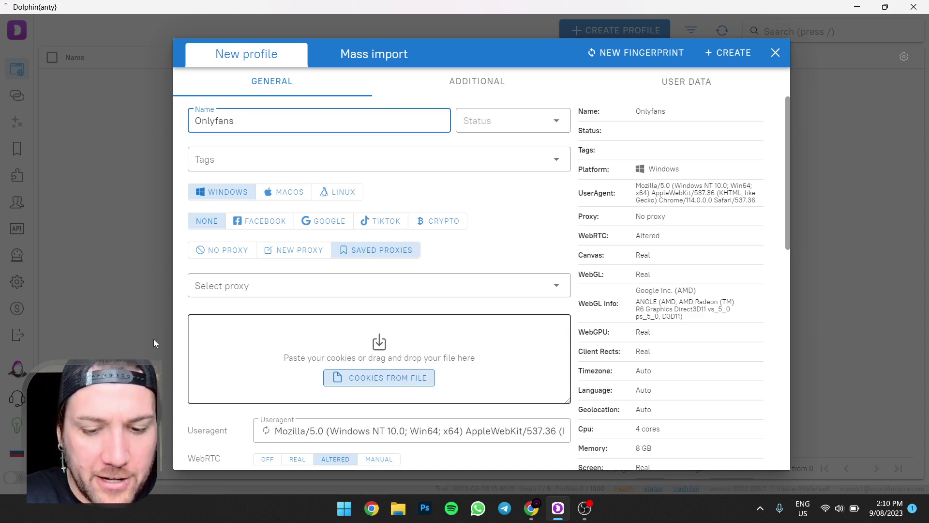
type("(Modelname")
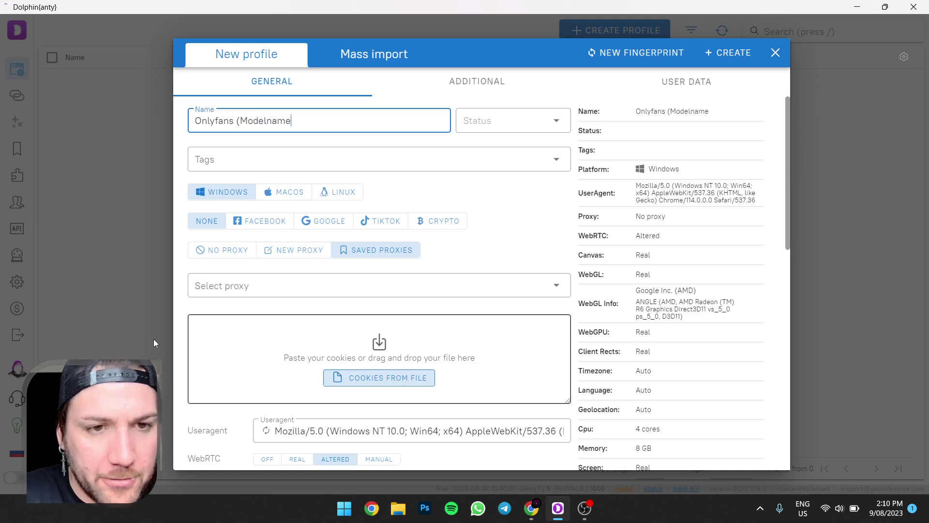
type(")")
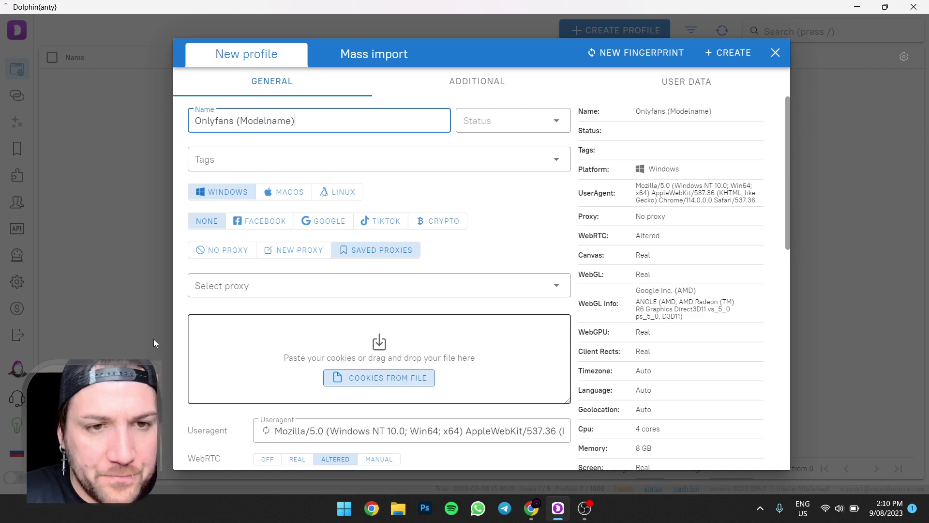
left_click(555, 123)
left_click(484, 146)
Tag the profile with onlyfans and modelname.
left_click(371, 163)
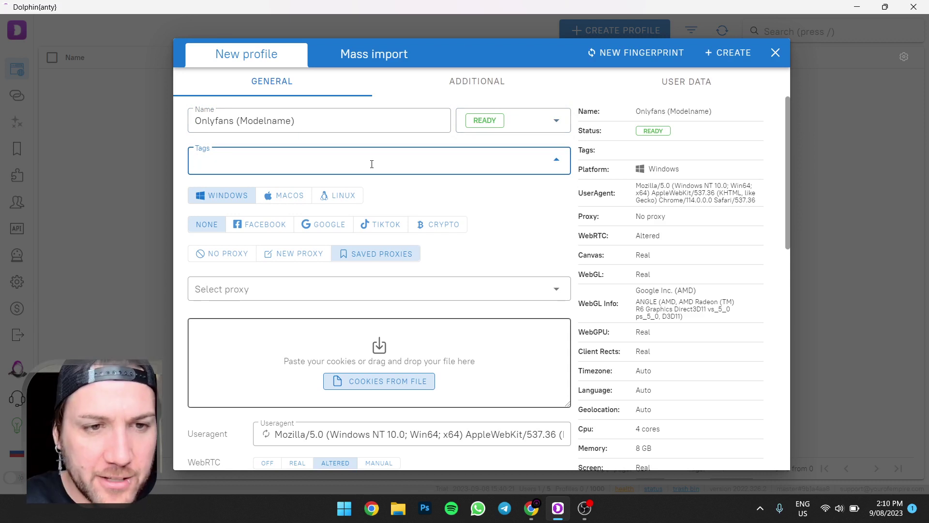
type("onlyfa")
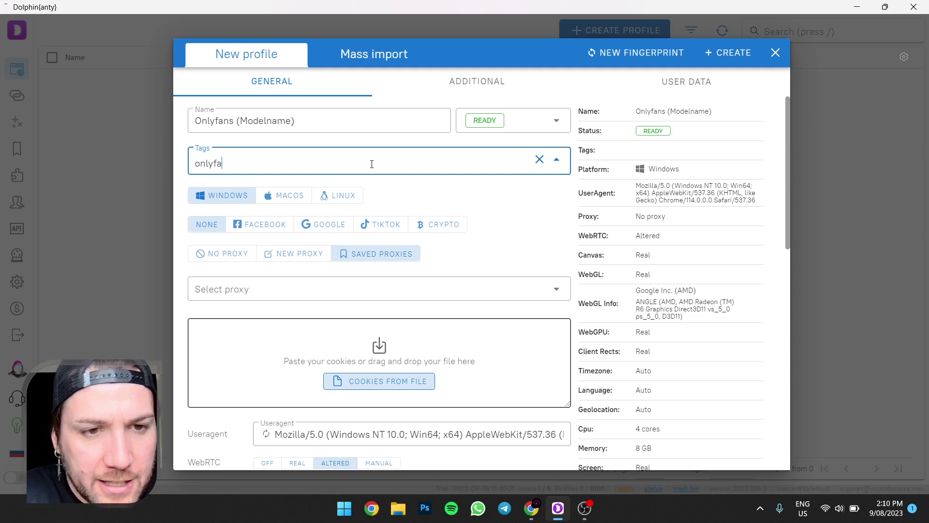
type("ns")
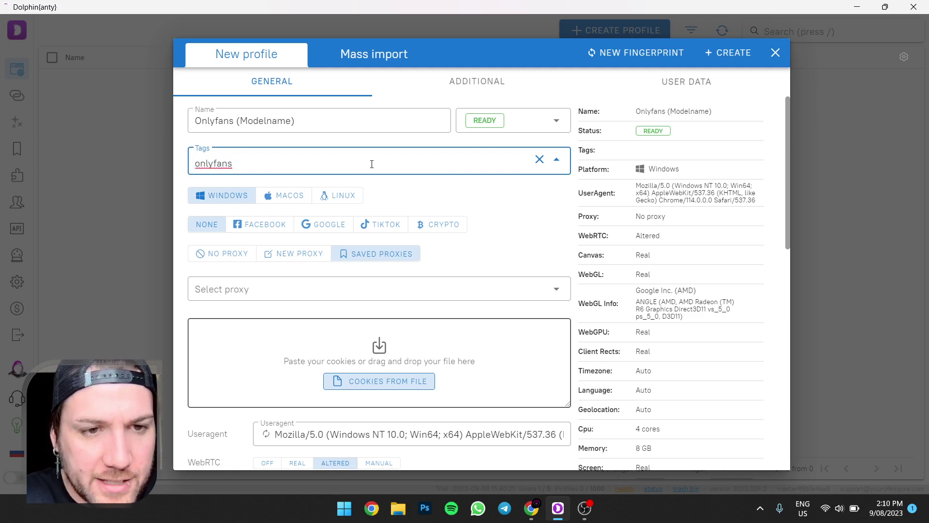
key("Return")
type("modelname")
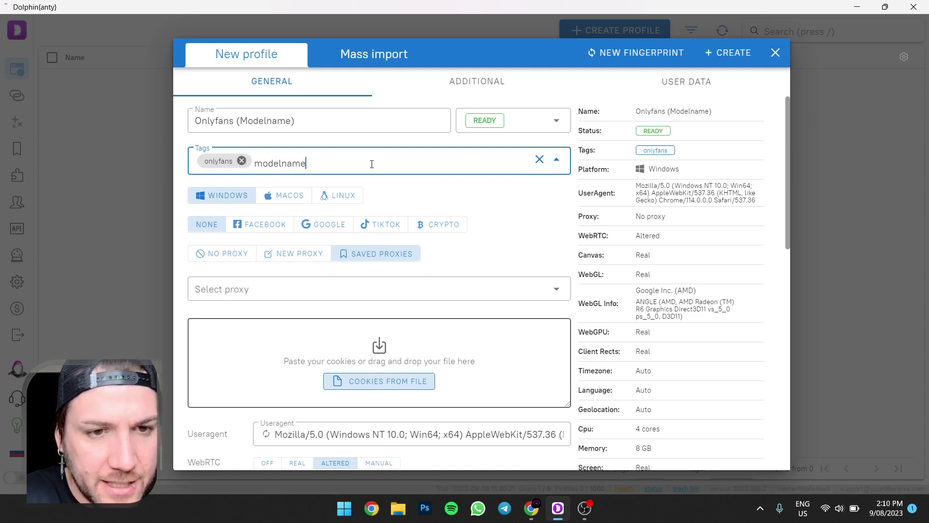
key("Return")
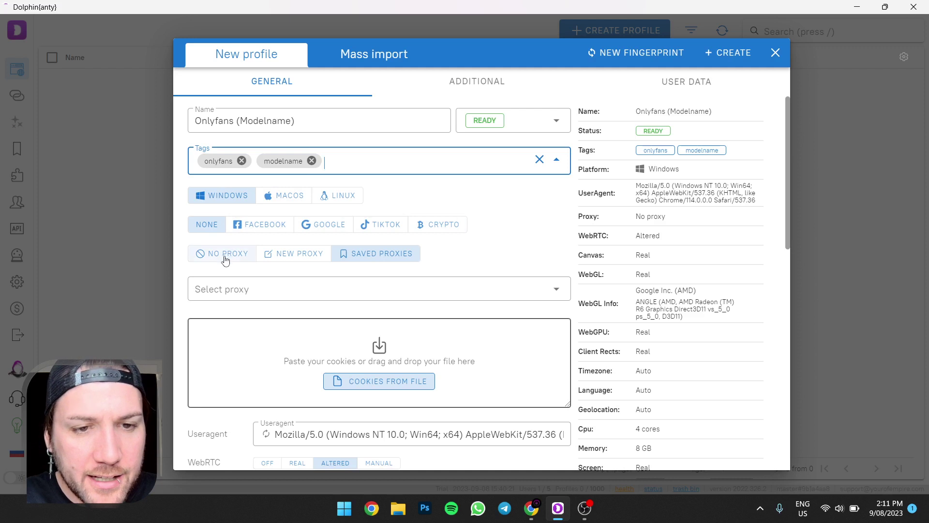
Assign the saved socks5 proxy 139.171.89.105:52326 to the profile.
left_click(378, 255)
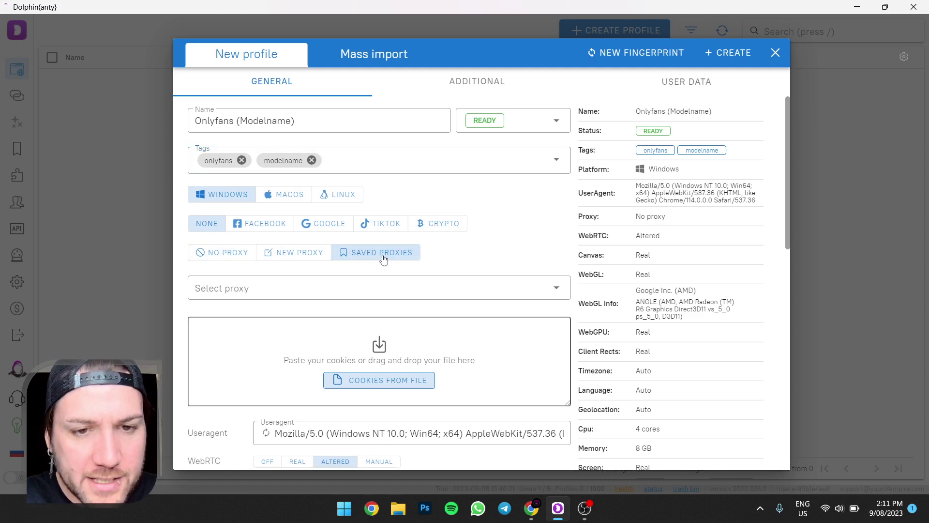
left_click(421, 286)
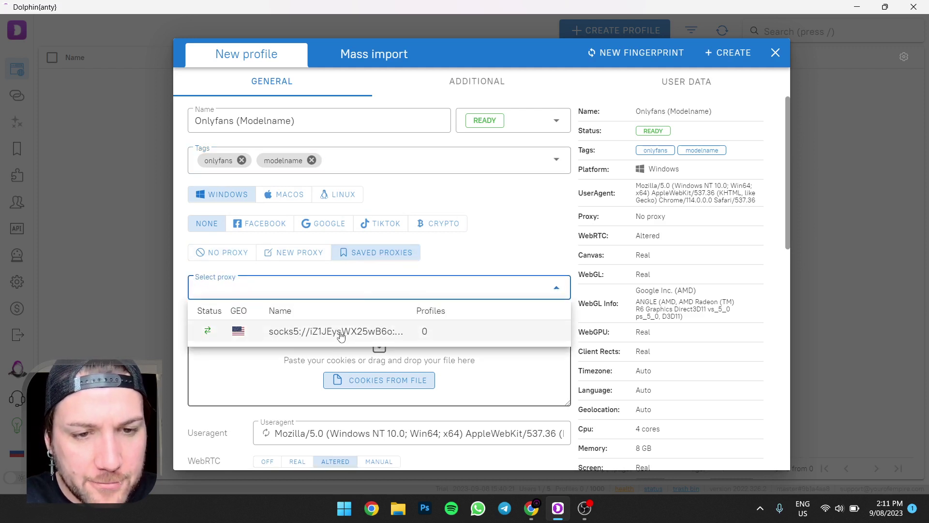
left_click(341, 333)
Switch the profile's Language setting to Manual and select English.
scroll(479, 210, "down", 3)
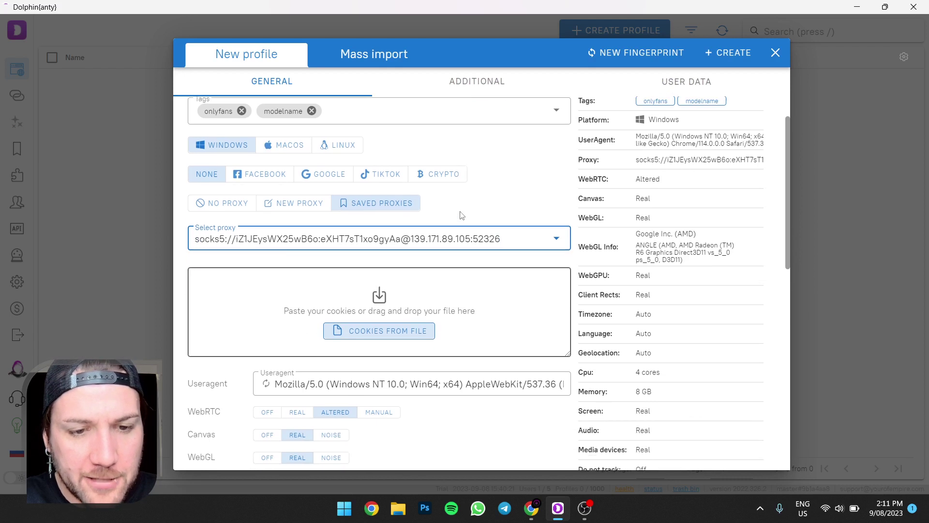
scroll(407, 296, "down", 3)
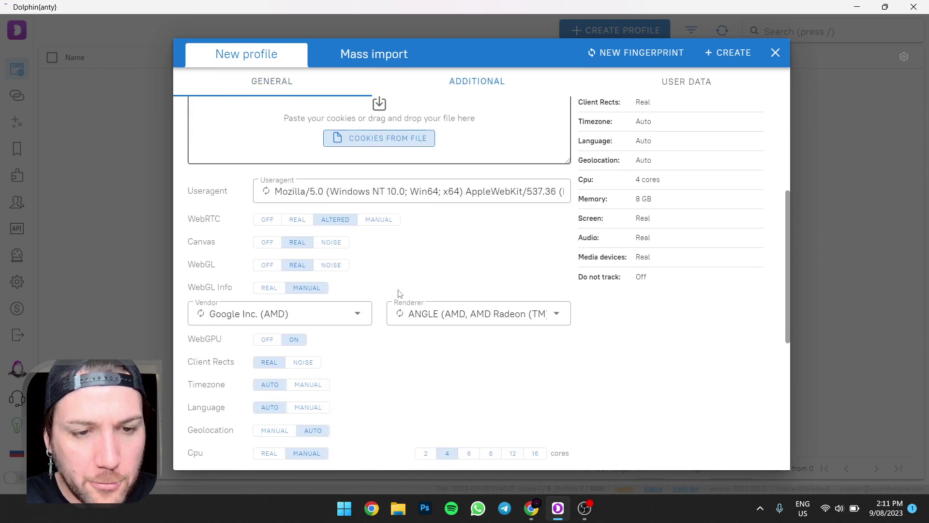
scroll(415, 235, "down", 4)
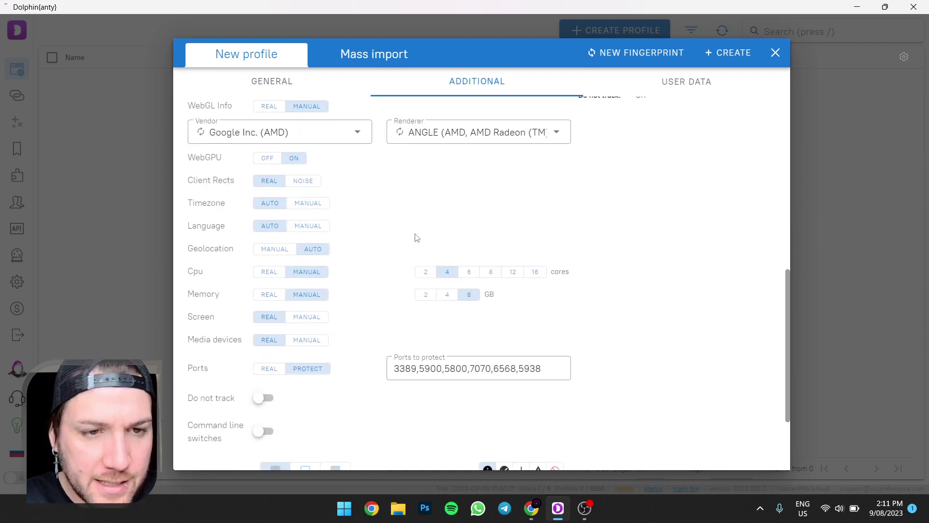
left_click(293, 225)
left_click(344, 251)
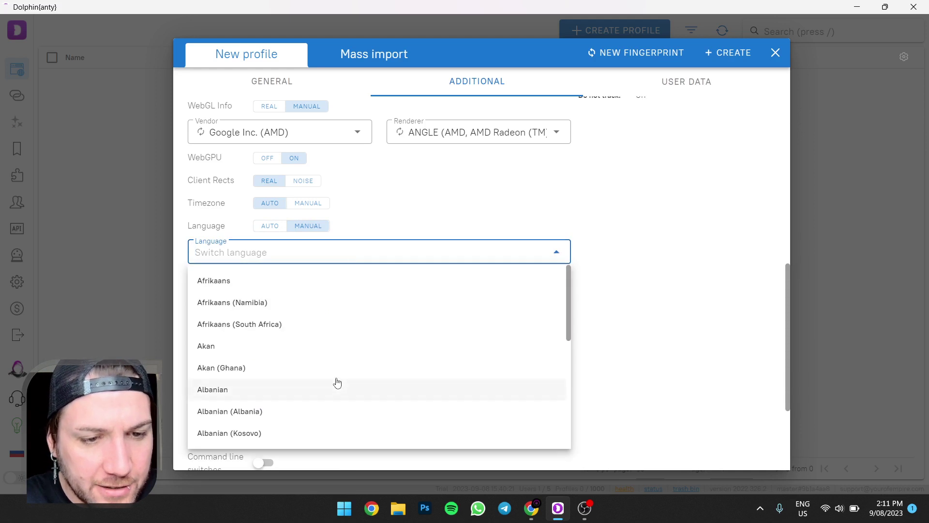
scroll(338, 382, "down", 20)
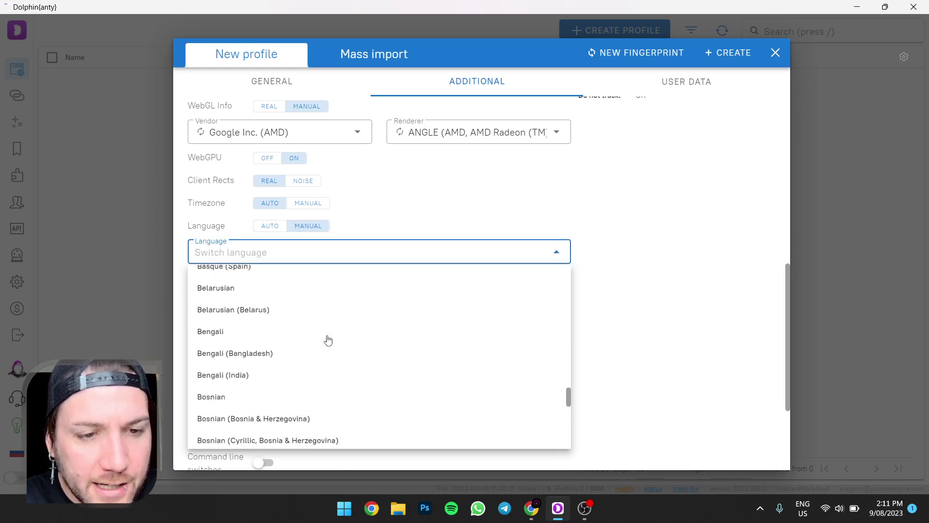
scroll(328, 340, "down", 6)
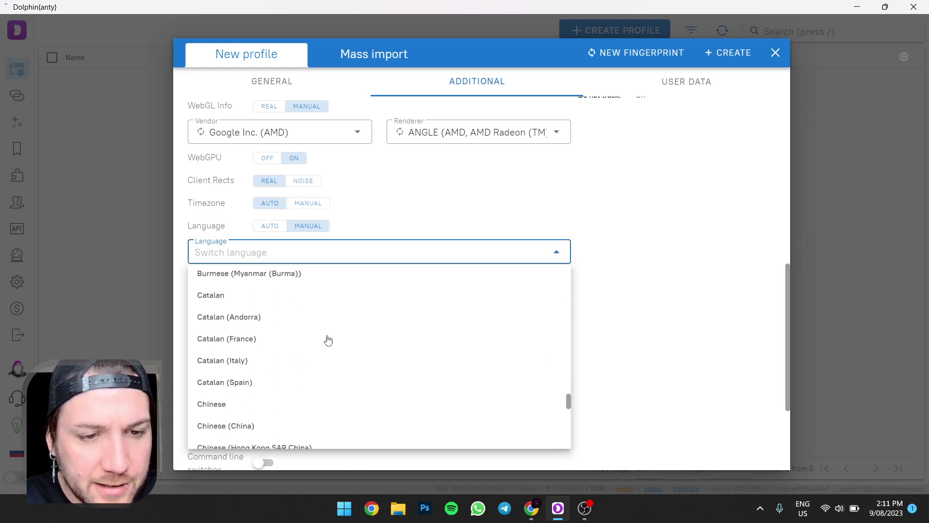
scroll(329, 318, "down", 7)
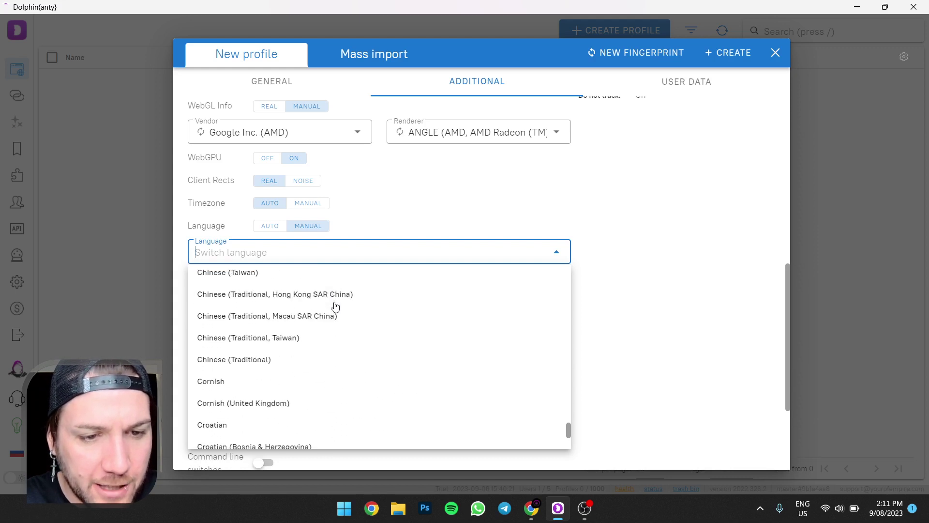
scroll(335, 307, "down", 8)
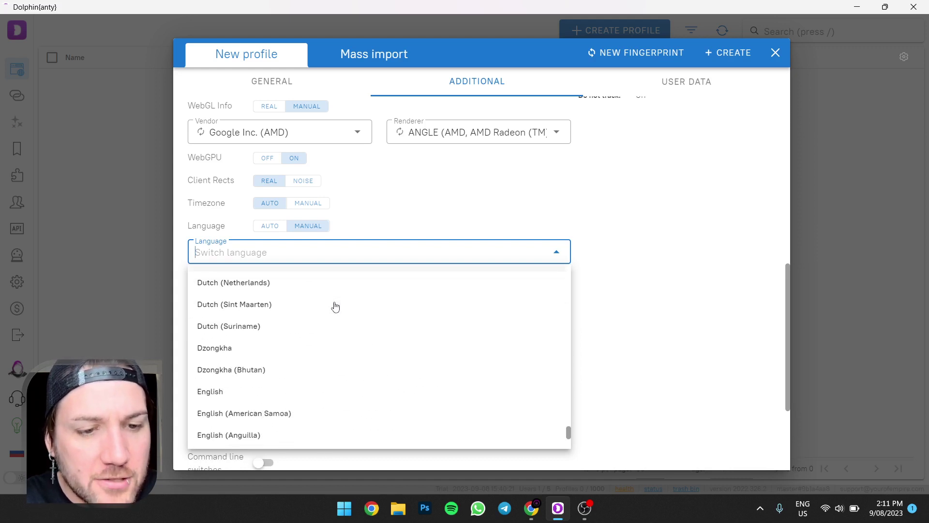
scroll(334, 306, "down", 3)
left_click(214, 320)
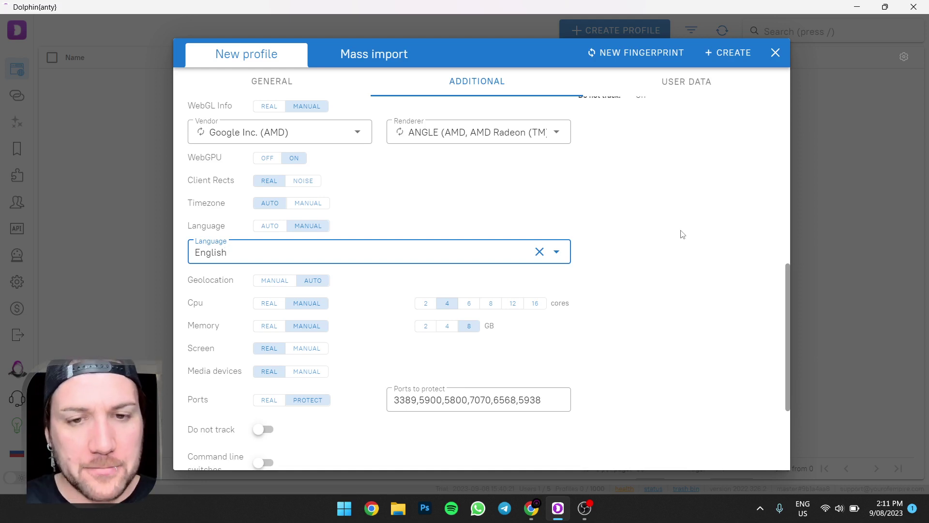
left_click(675, 258)
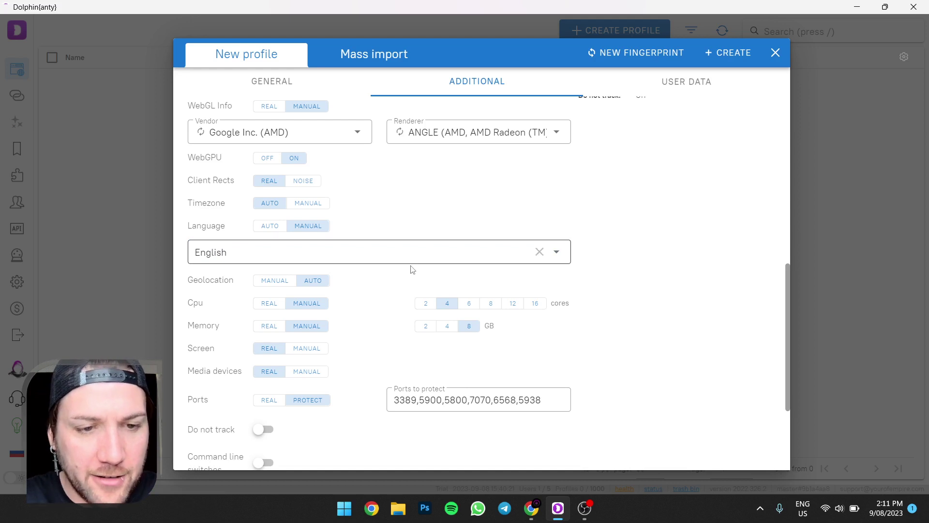
scroll(409, 269, "down", 3)
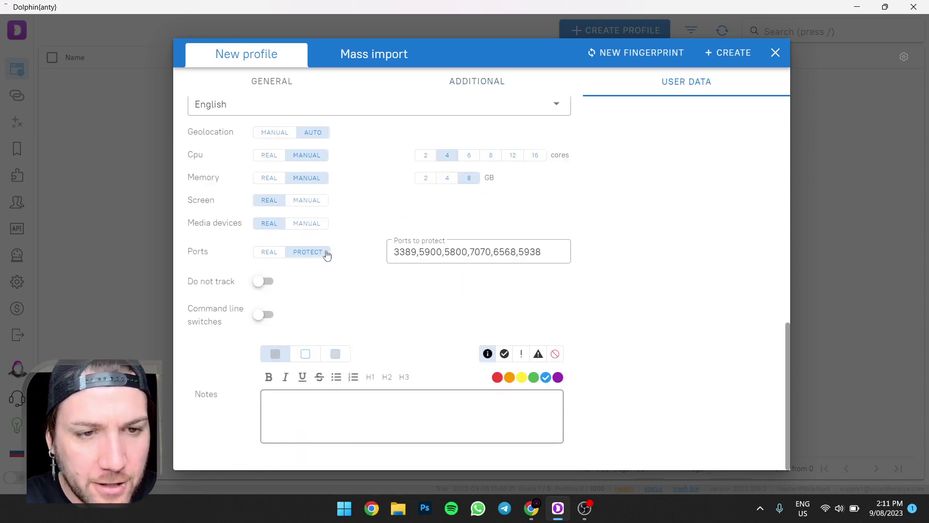
scroll(580, 225, "up", 10)
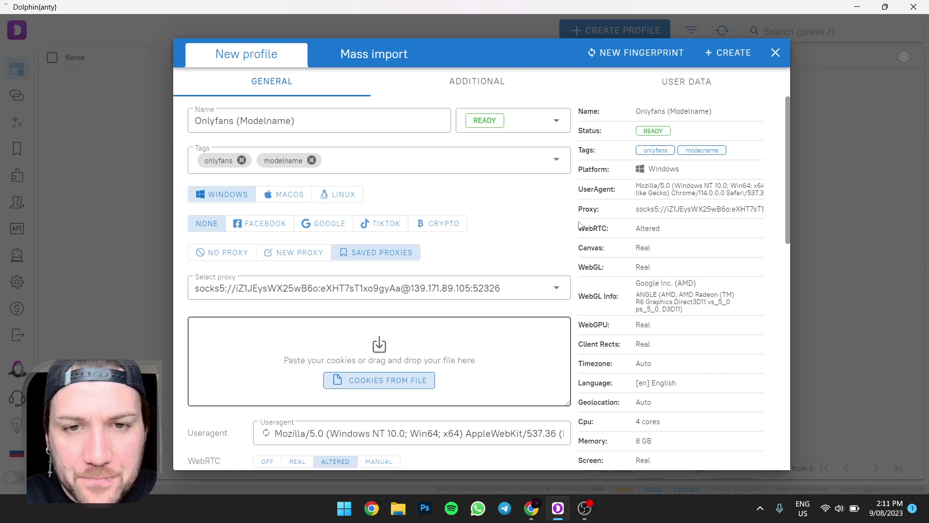
Create the Onlyfans (Modelname) profile with its US proxy and start its browser from the list.
left_click(728, 53)
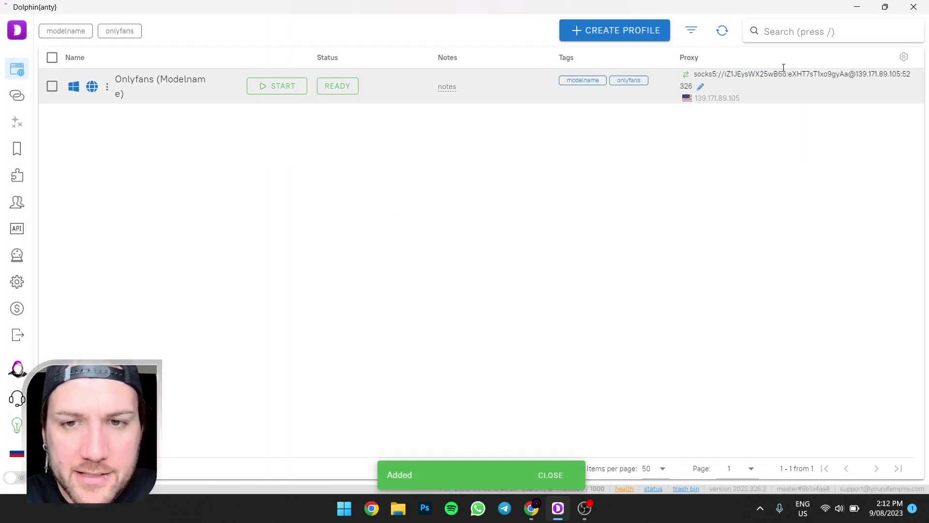
key("/")
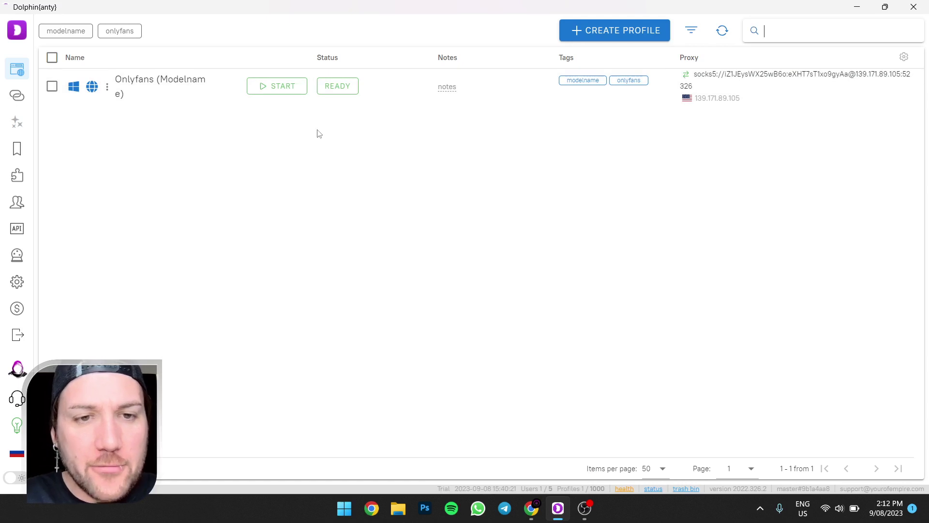
left_click(281, 90)
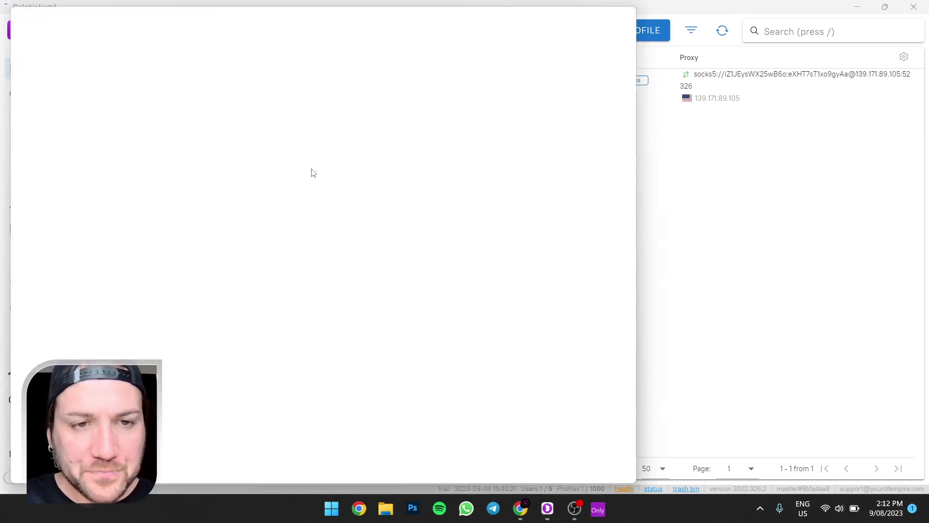
Maximize the profile browser, load onlyfans.com and accept all its cookies.
left_click(595, 15)
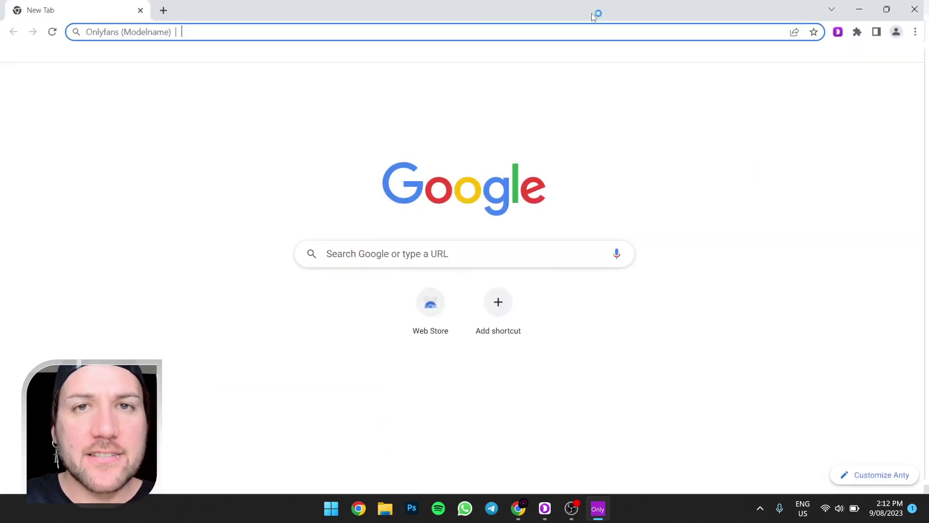
type("onlyfans.com")
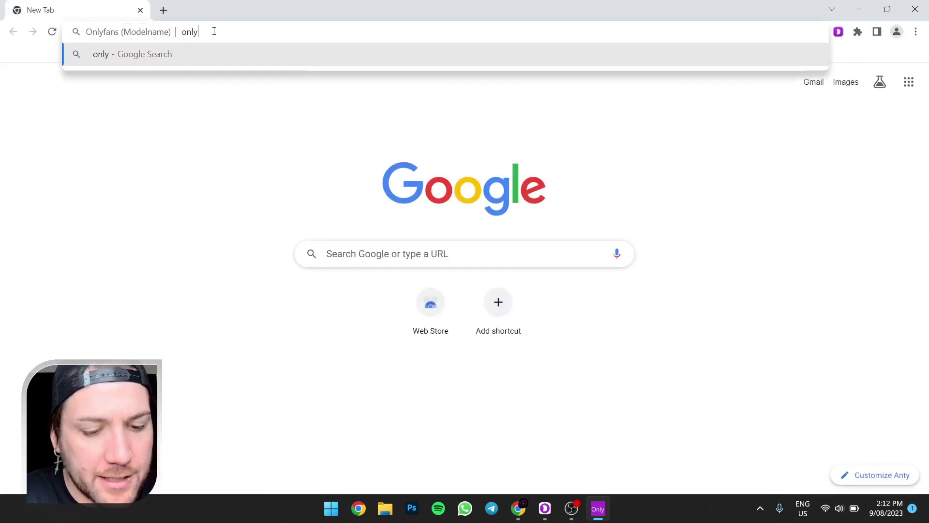
key("Return")
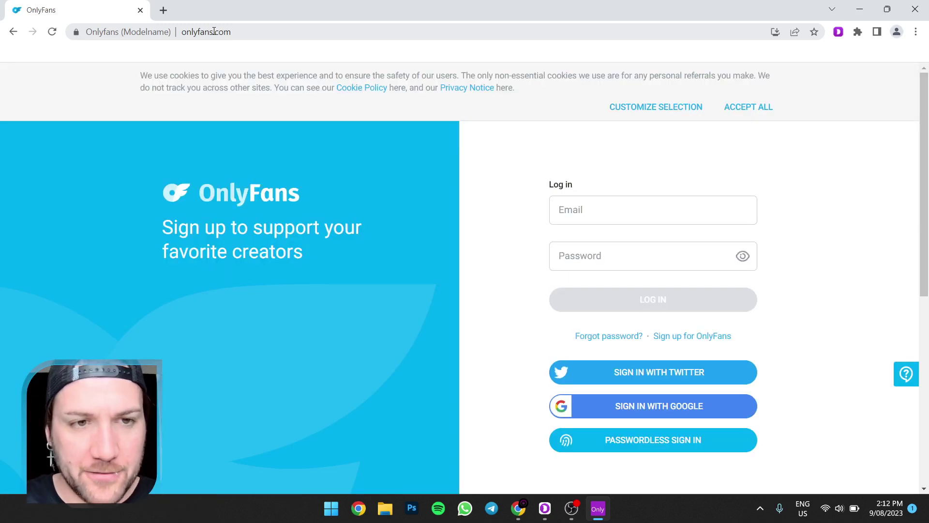
left_click(740, 109)
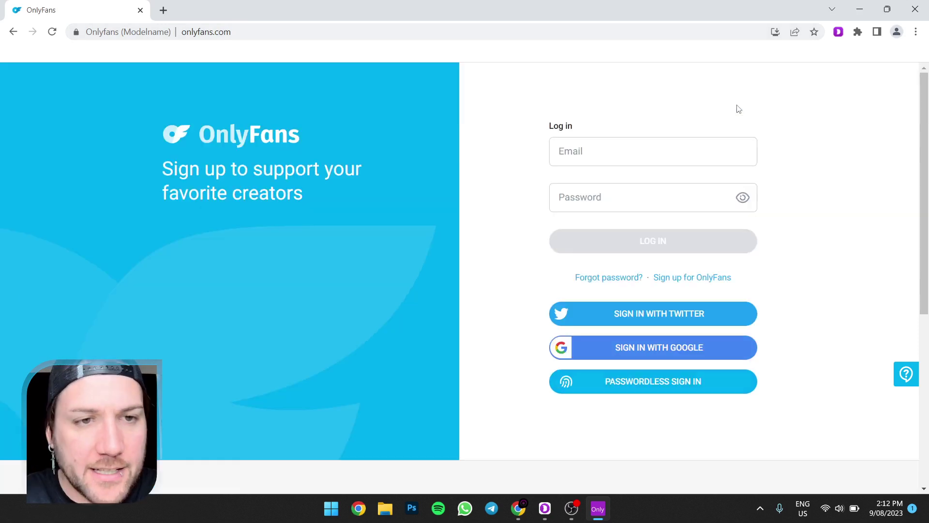
Open supercreator.app and a Google search for 'google drive' in two new tabs.
left_click(164, 10)
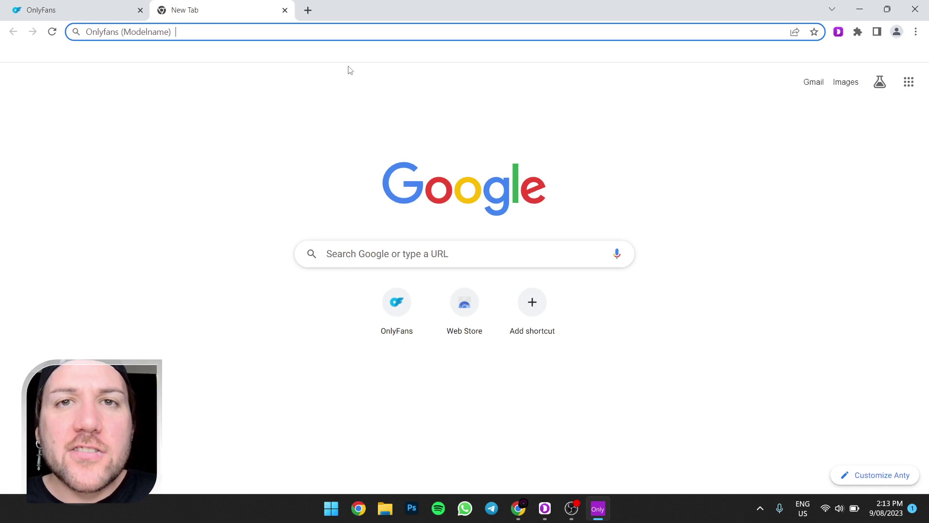
type("su")
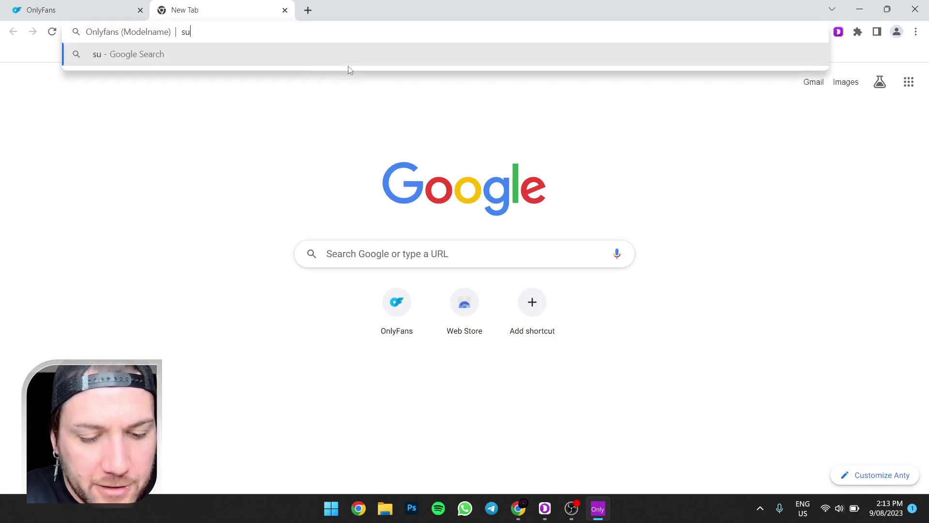
type("percreator.app")
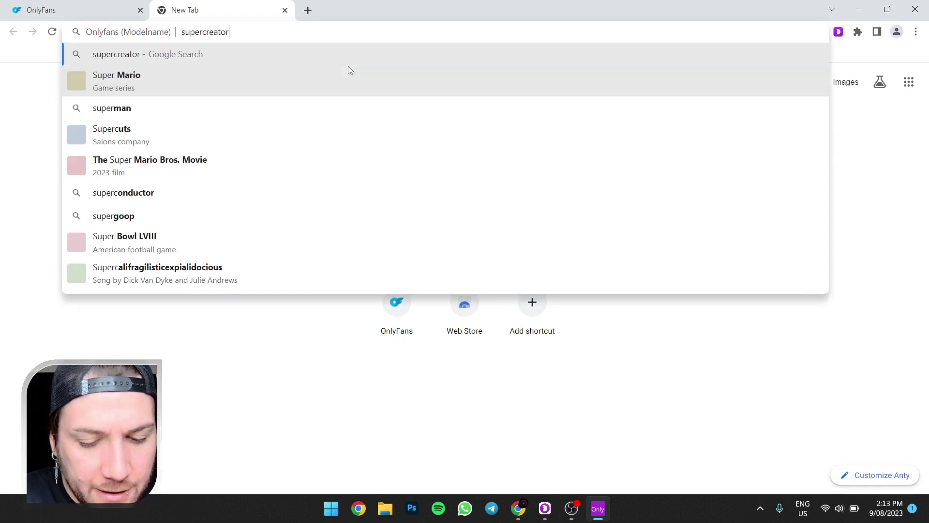
key("Return")
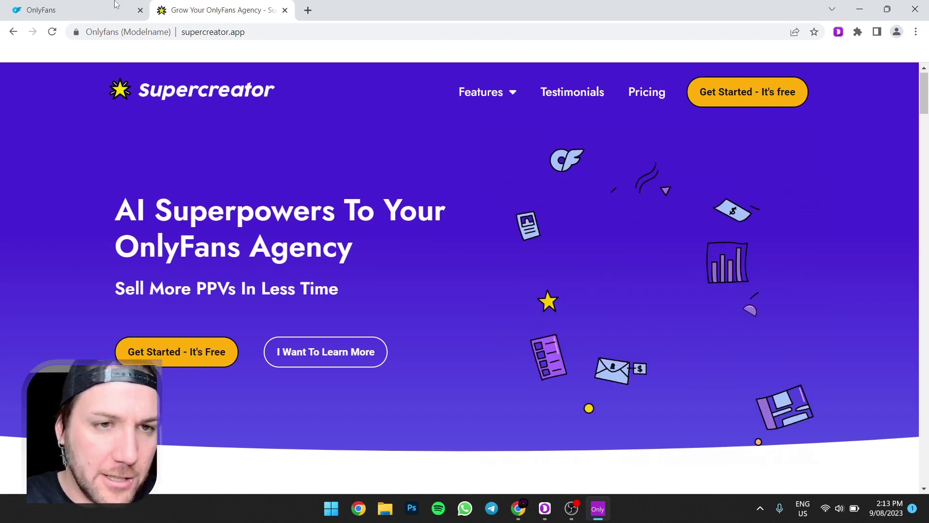
left_click(308, 10)
type("go")
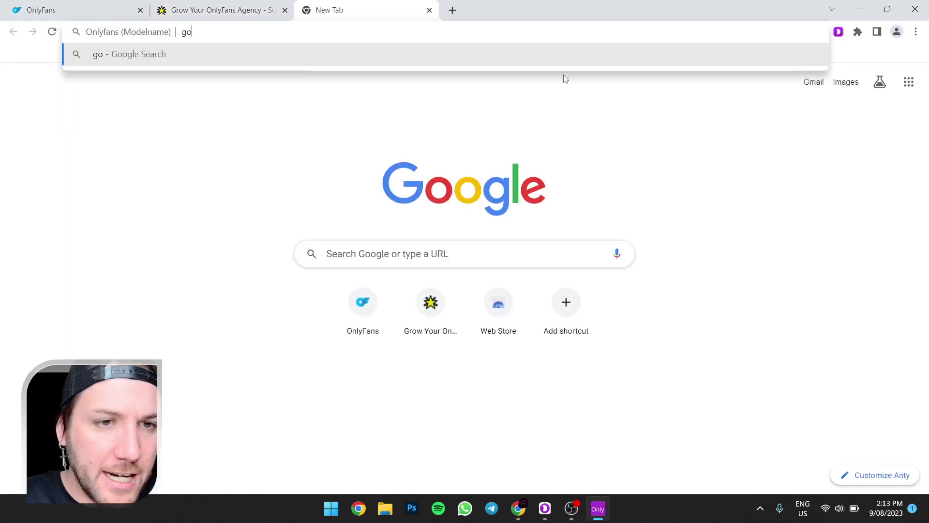
type("ogle drive")
key("Return")
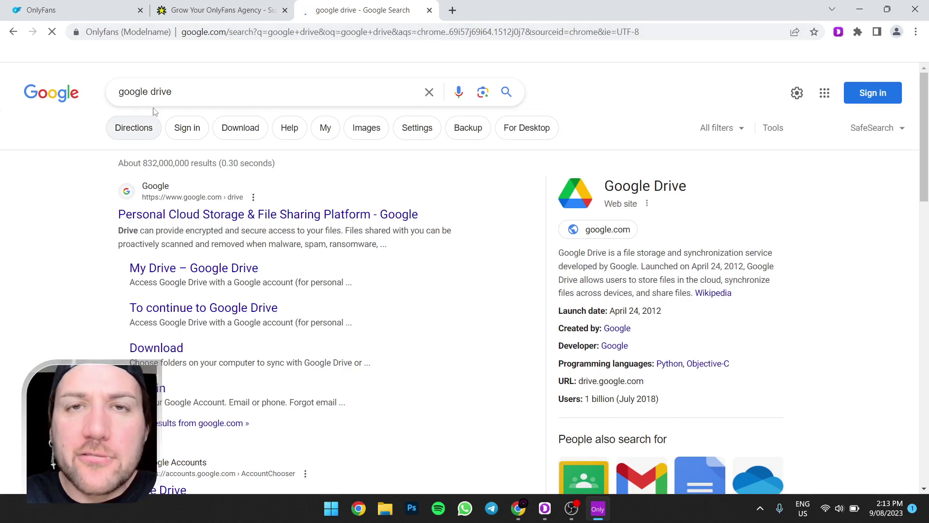
Cycle through the OnlyFans, Supercreator and google drive tabs, ending on the search results.
left_click(233, 11)
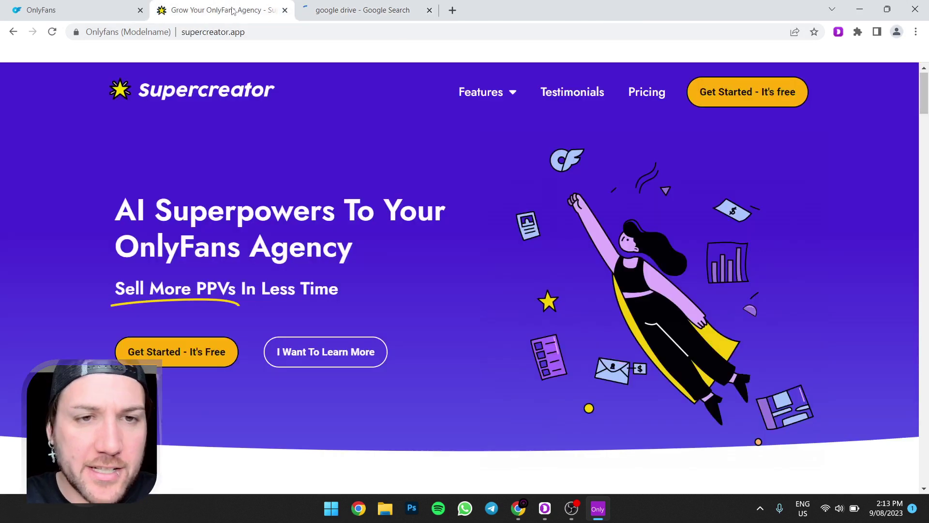
left_click(339, 10)
left_click(213, 9)
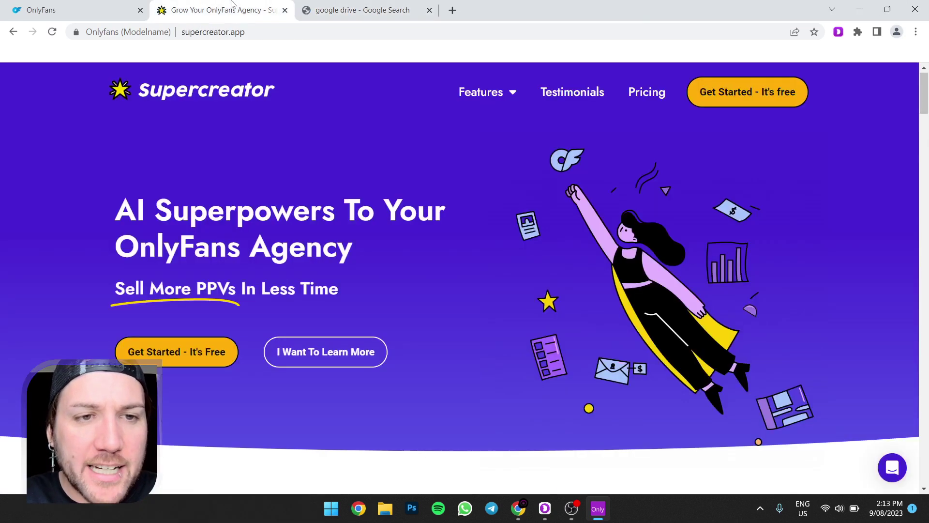
left_click(363, 10)
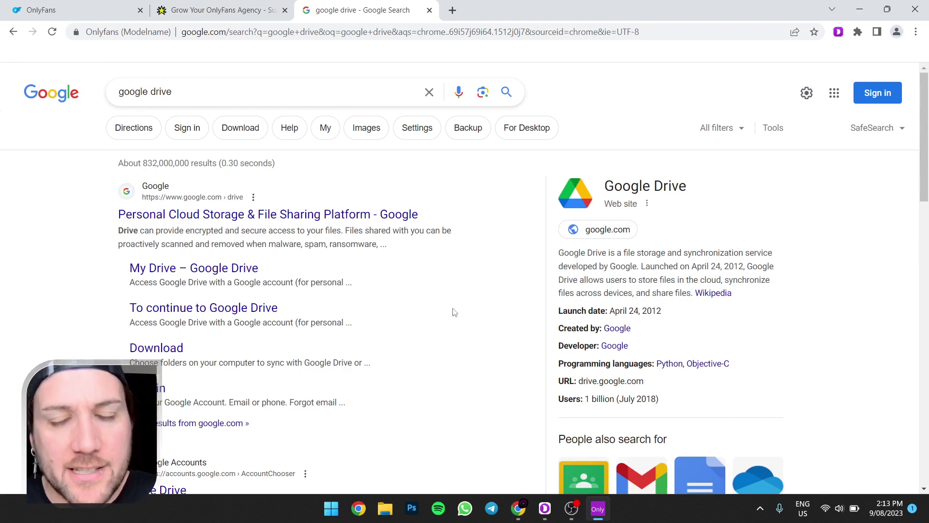
left_click(86, 12)
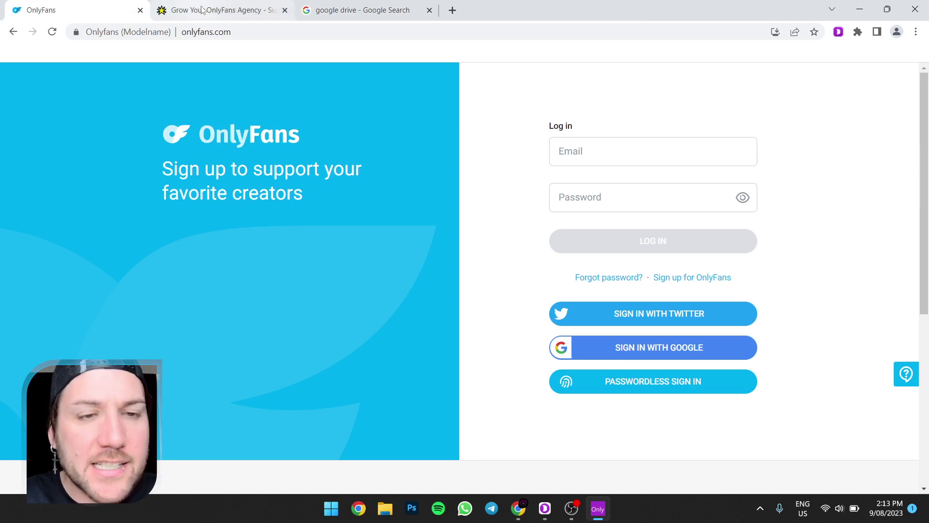
left_click(202, 10)
left_click(73, 7)
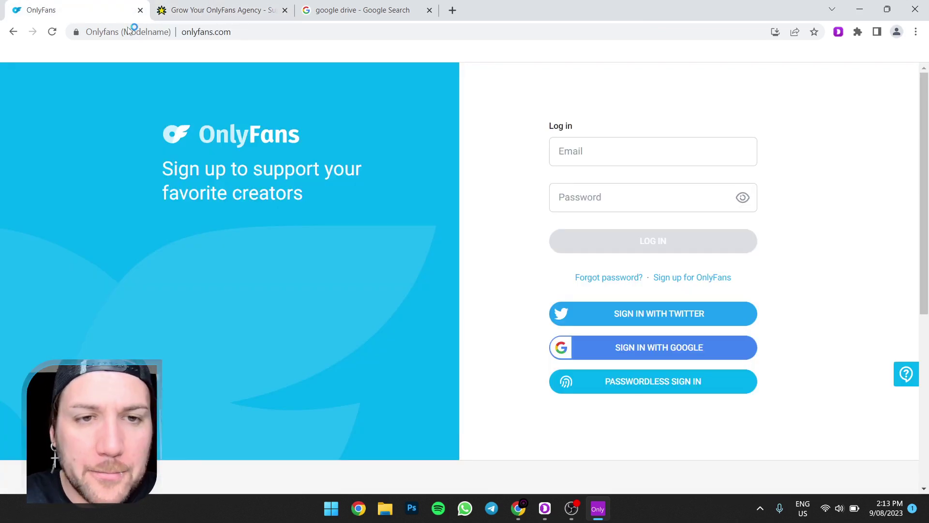
left_click(361, 11)
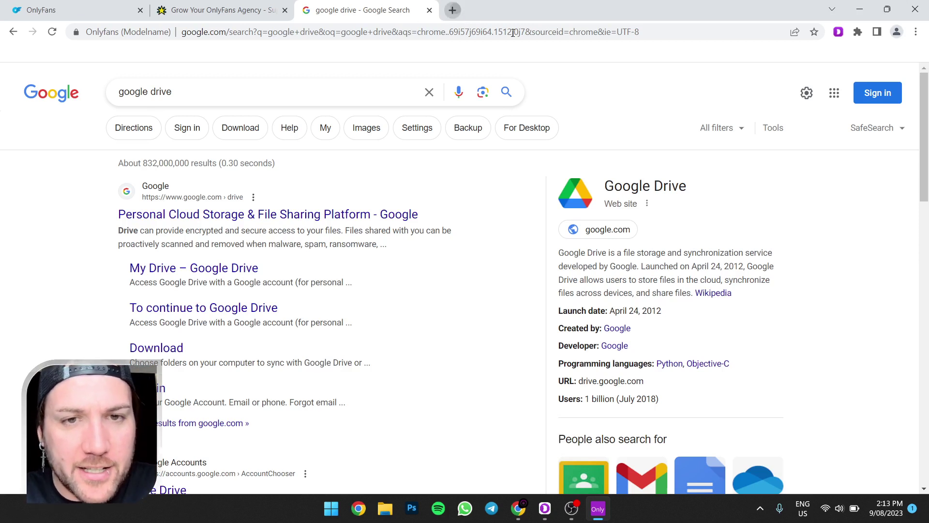
key("ctrl+t")
type("www.")
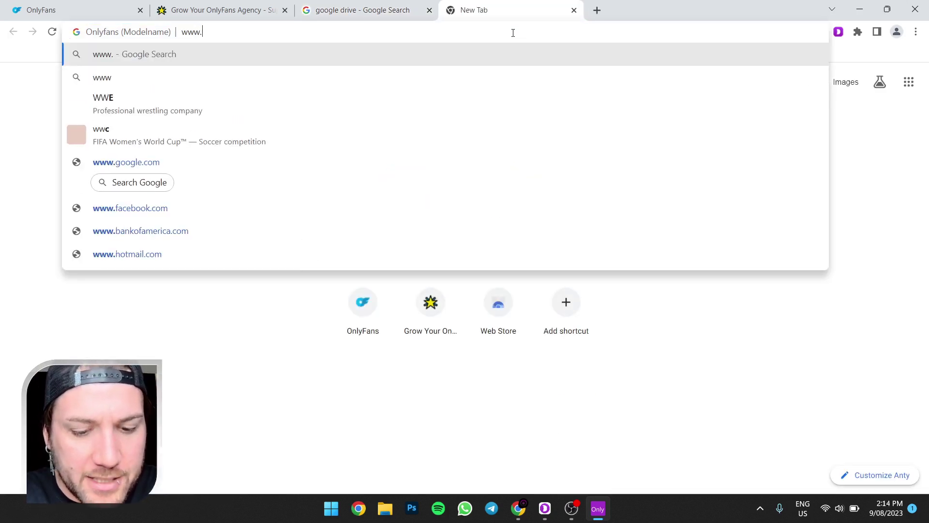
type("empire-fo")
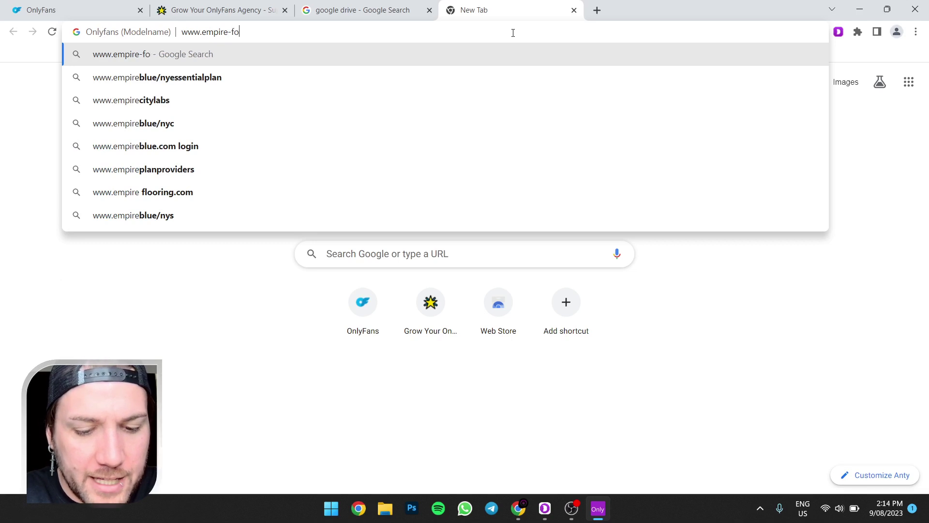
type("rums.com")
key("Return")
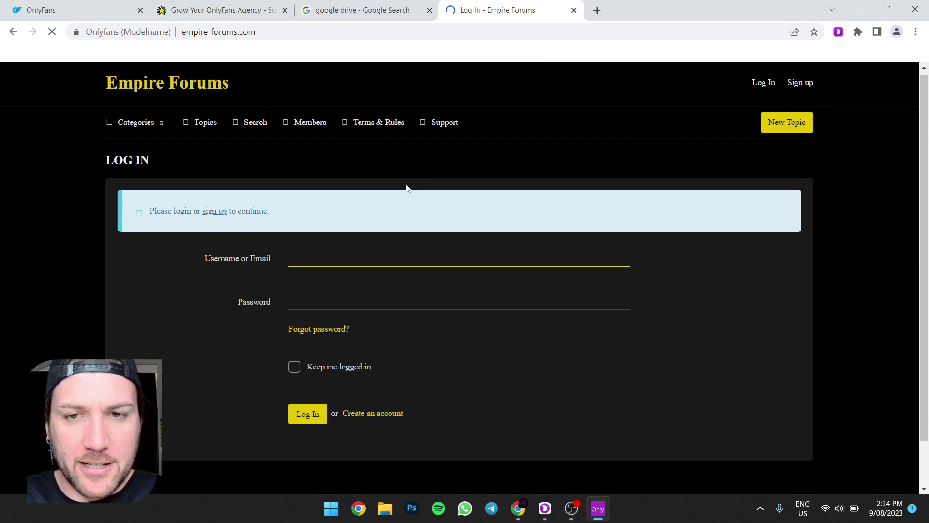
scroll(407, 188, "down", 1)
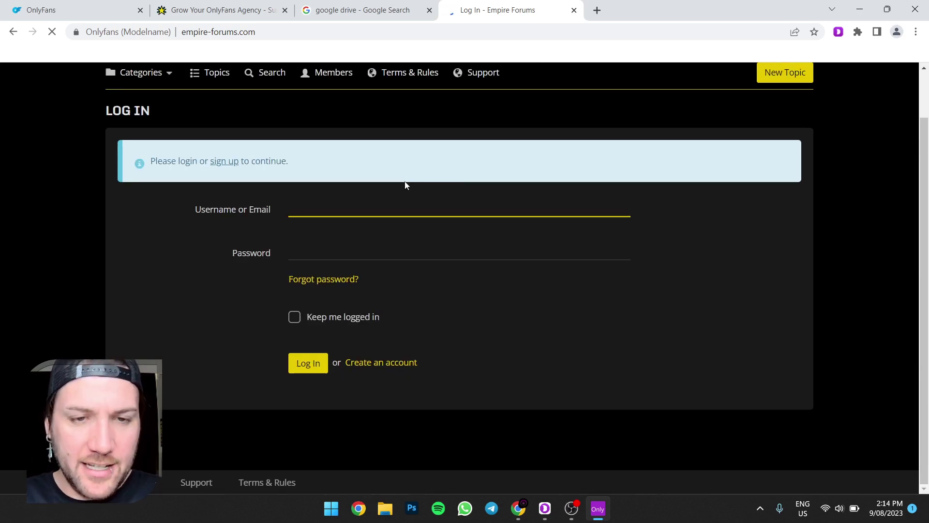
scroll(406, 184, "up", 1)
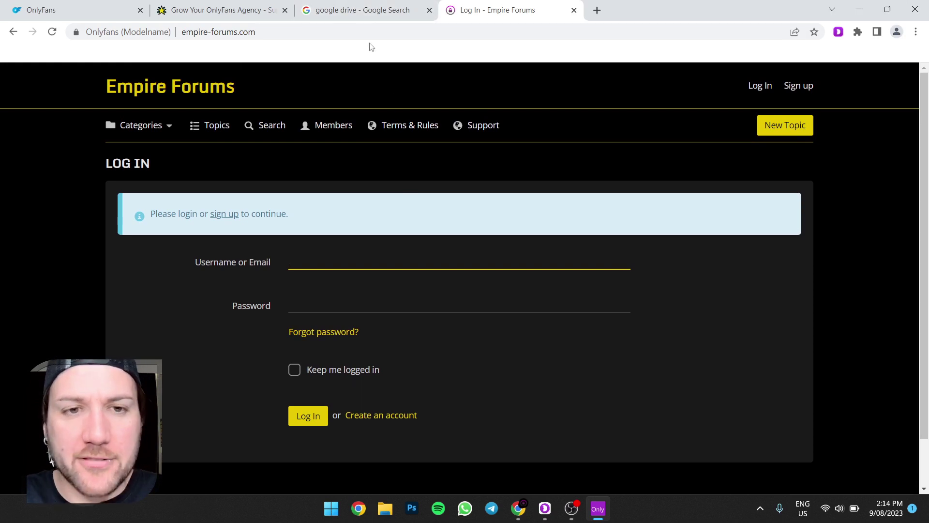
left_click(574, 10)
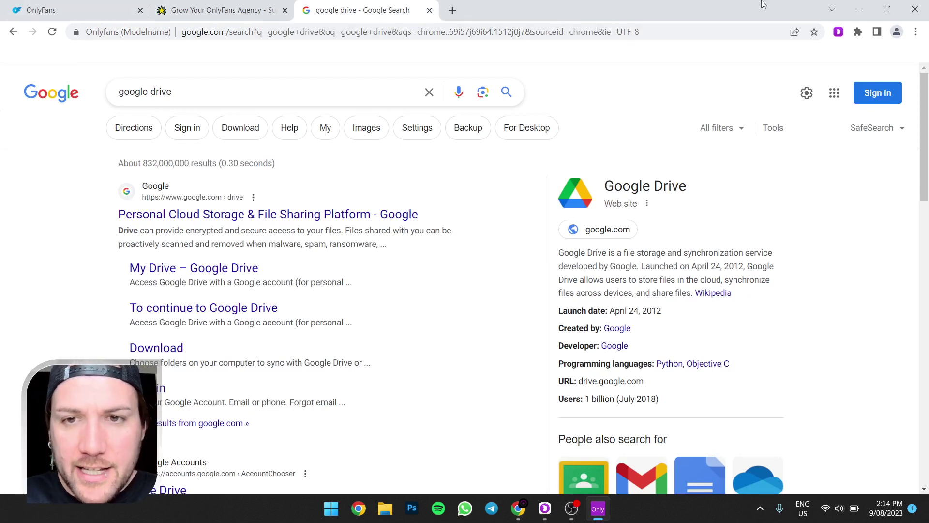
Close the profile browser, relaunch Onlyfans (Modelname) to check its tabs, then close it again.
left_click(915, 9)
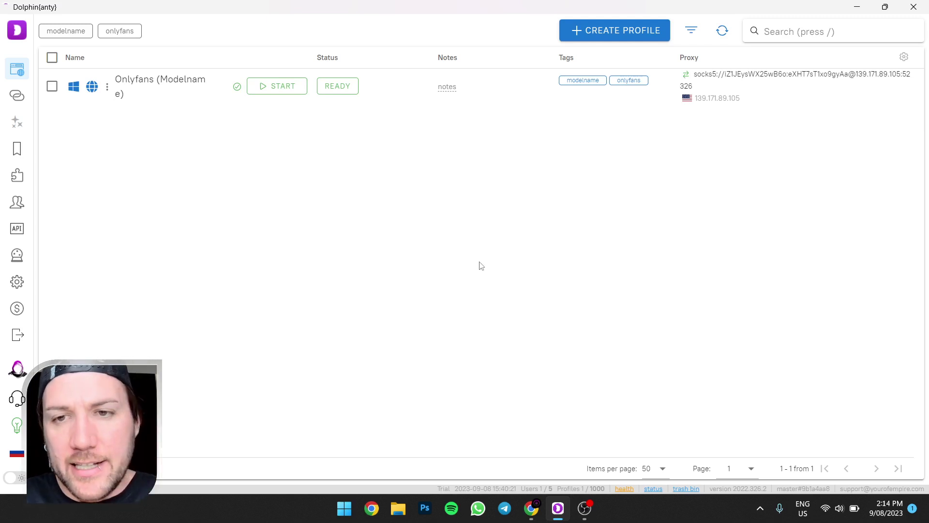
left_click(276, 86)
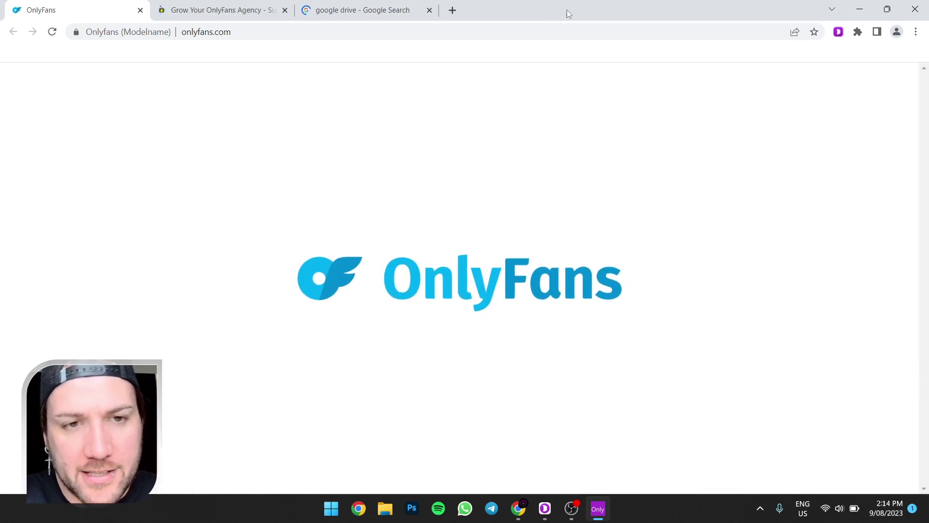
left_click(915, 9)
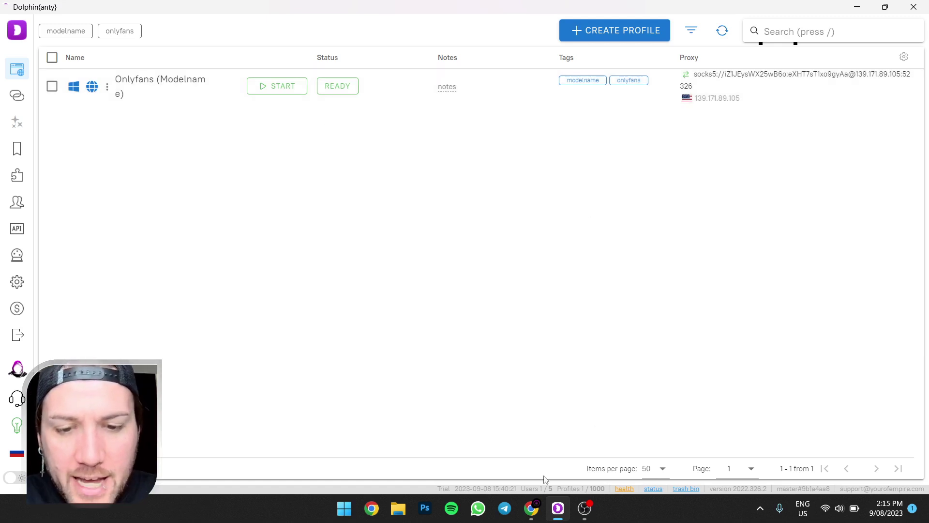
Copy the proxy IP 139.171.89.105 from Proxy-Cheap and select the old IP in Scamalytics' search box.
left_click(536, 517)
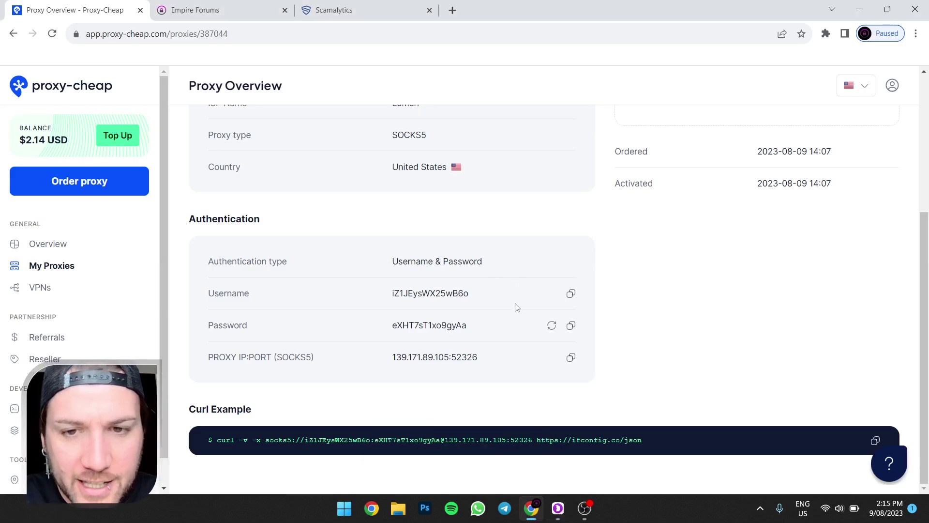
scroll(555, 209, "up", 5)
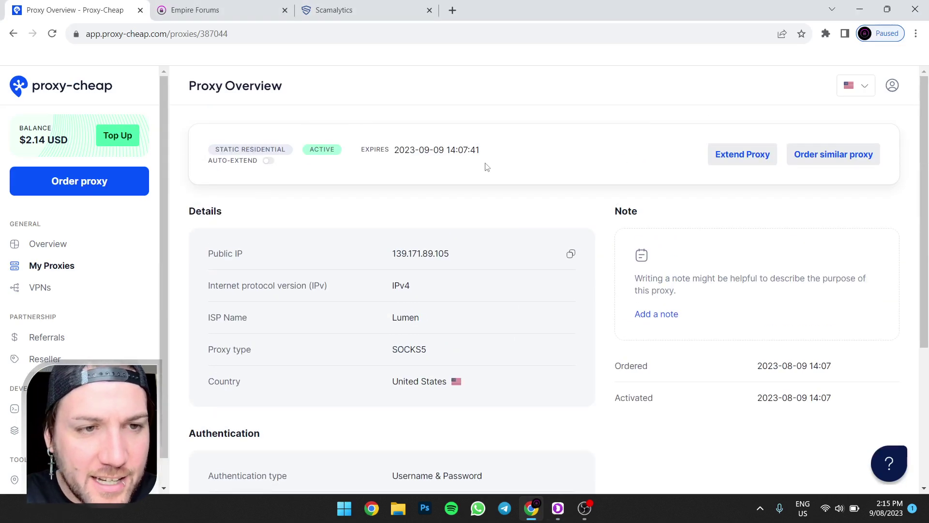
scroll(486, 167, "down", 5)
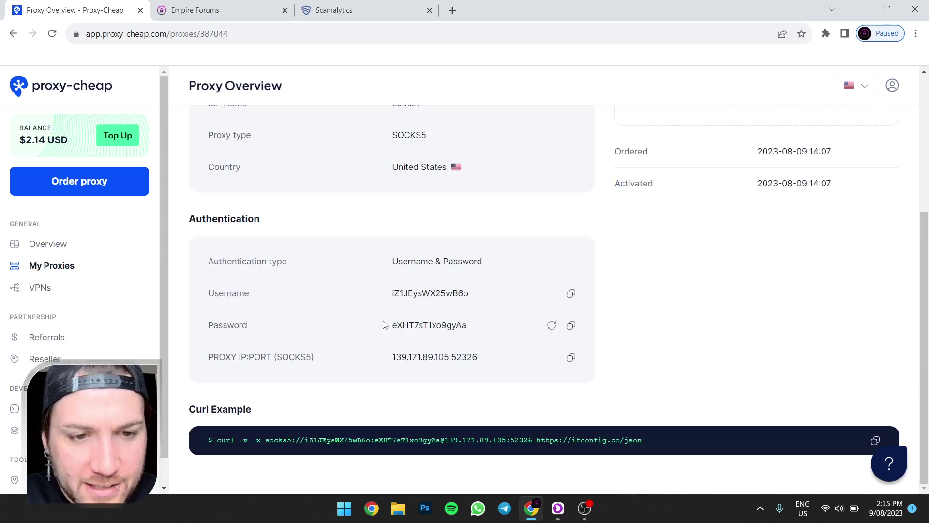
left_click_drag(394, 357, 449, 355)
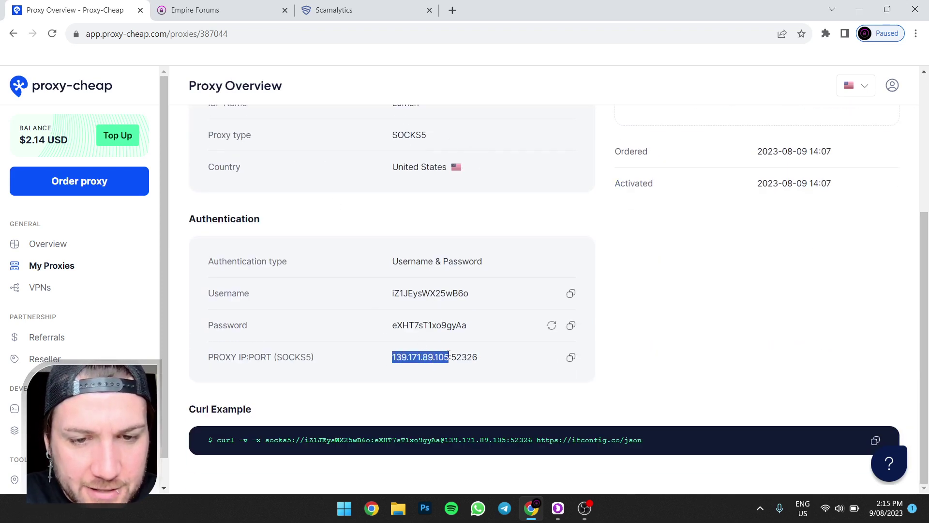
right_click(430, 356)
left_click(457, 366)
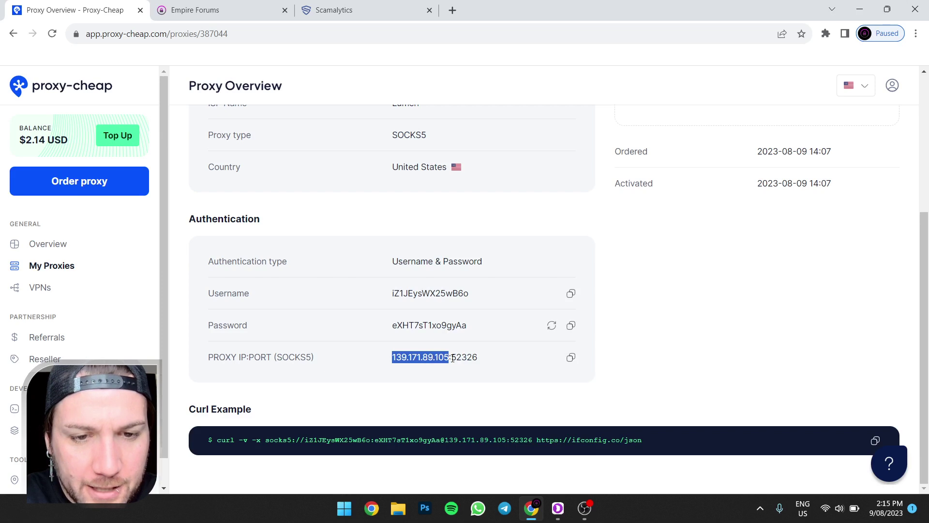
left_click(334, 10)
left_click_drag(324, 170, 97, 165)
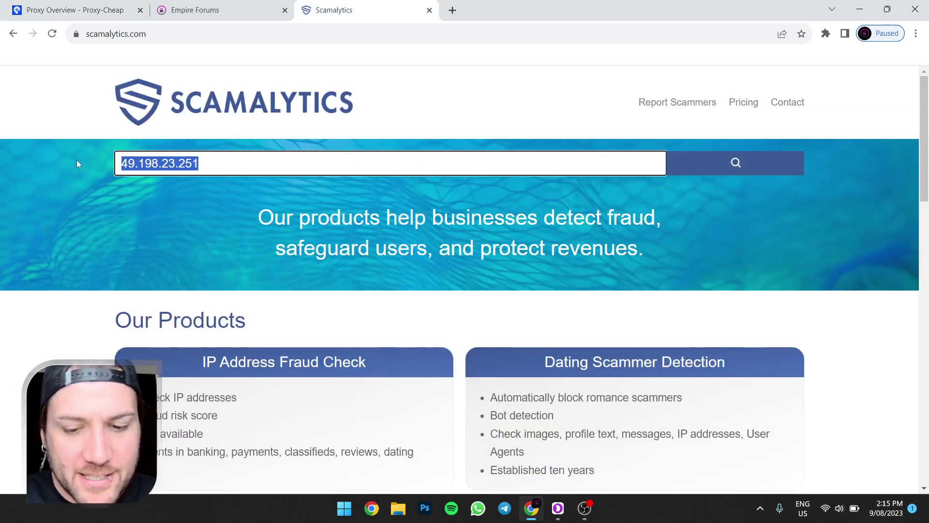
Replace the lookup IP with 139.171.89.105 and review its Low Risk, Fraud Score 0 result.
key("BackSpace")
key("ctrl+v")
key("Return")
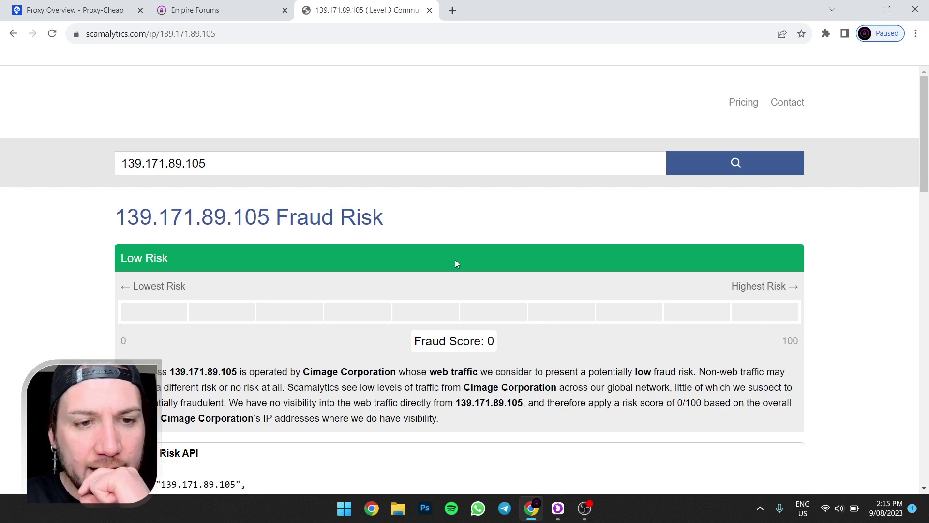
scroll(509, 218, "down", 6)
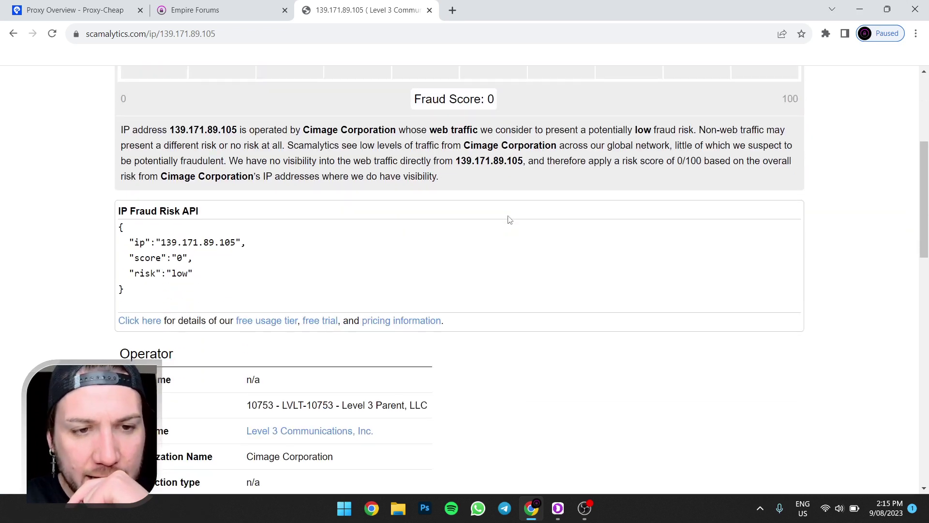
scroll(516, 224, "down", 3)
scroll(516, 224, "up", 10)
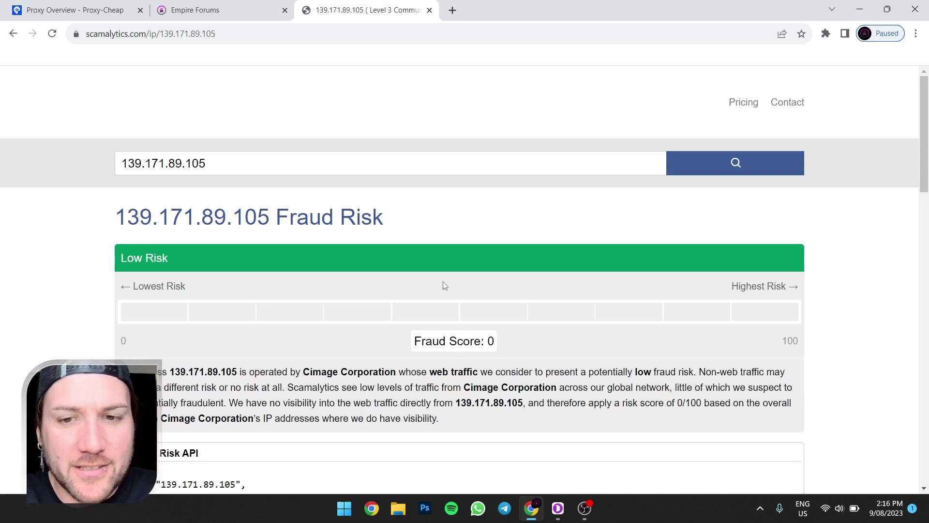
scroll(443, 281, "down", 5)
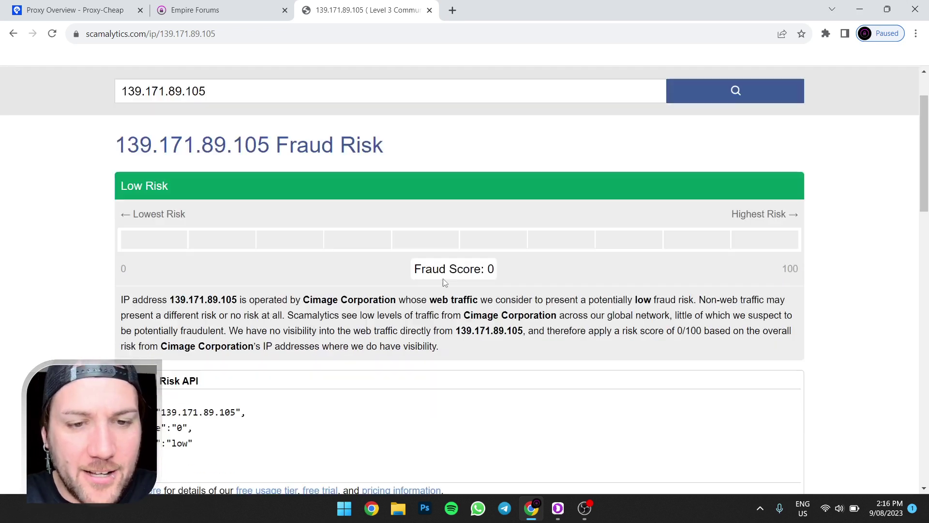
scroll(368, 194, "up", 5)
Compare the Proxy Overview public IP with the Scamalytics result for 139.171.89.105.
left_click(104, 14)
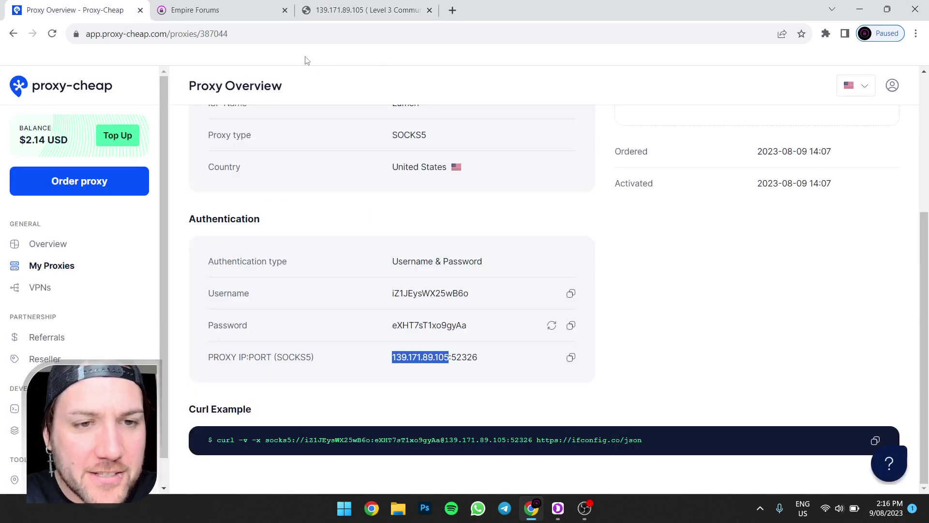
scroll(371, 196, "up", 4)
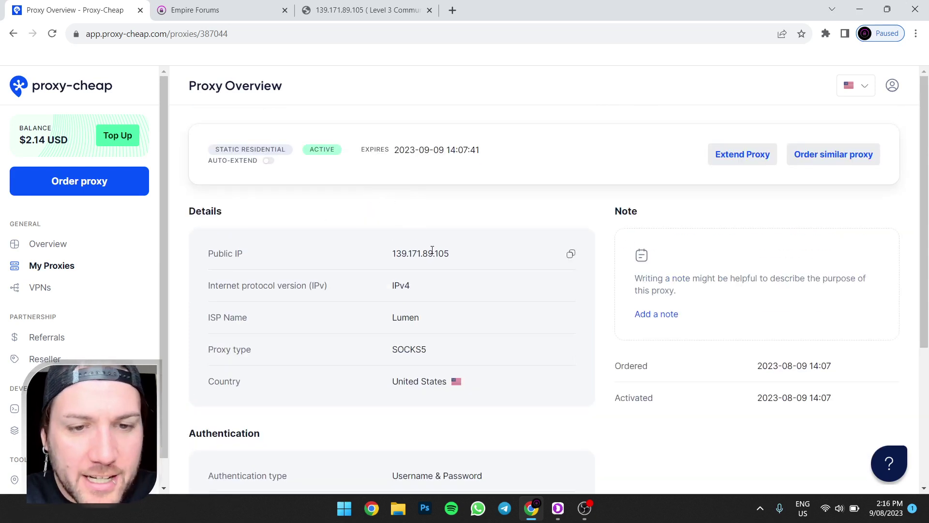
scroll(430, 252, "down", 4)
scroll(383, 235, "up", 4)
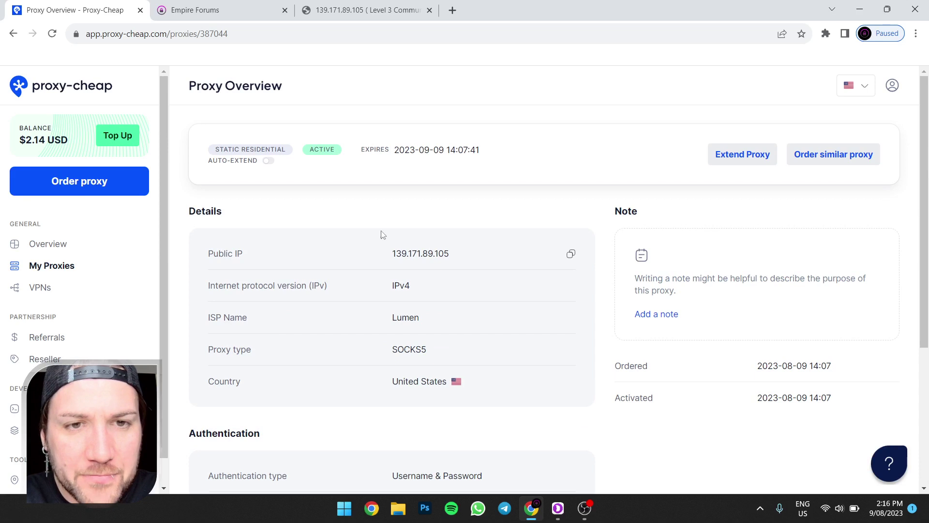
left_click(377, 7)
key("ctrl+1")
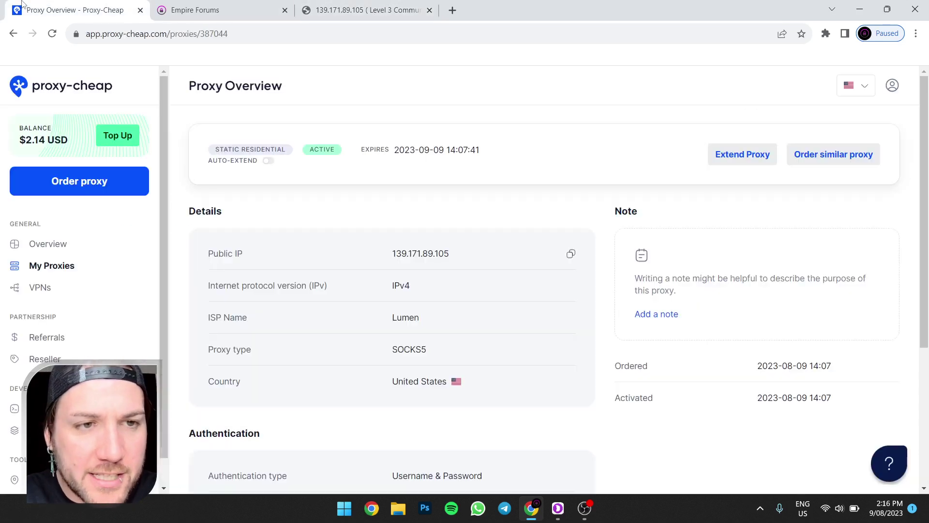
scroll(513, 351, "down", 4)
Clear the highlighted IP on the proxy details page and return to the Dolphin{anty} profile list.
left_click(472, 308)
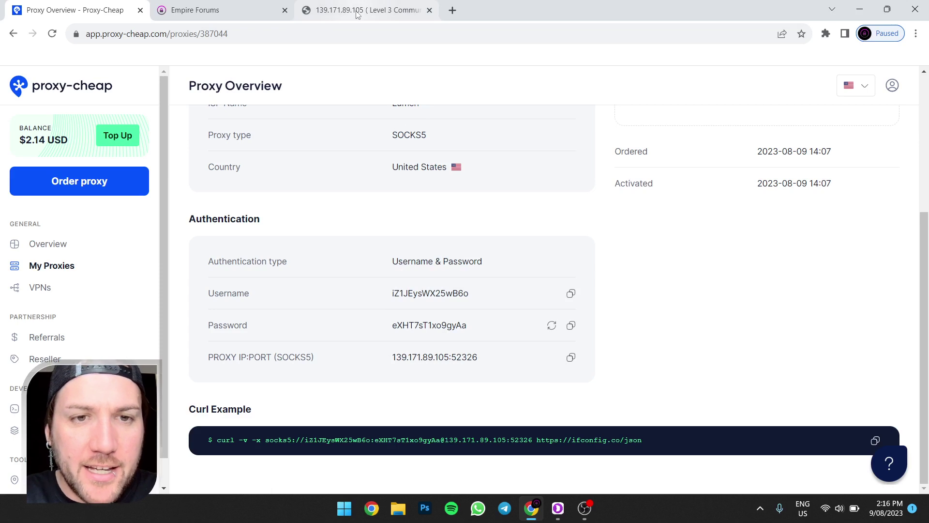
mouse_move(357, 14)
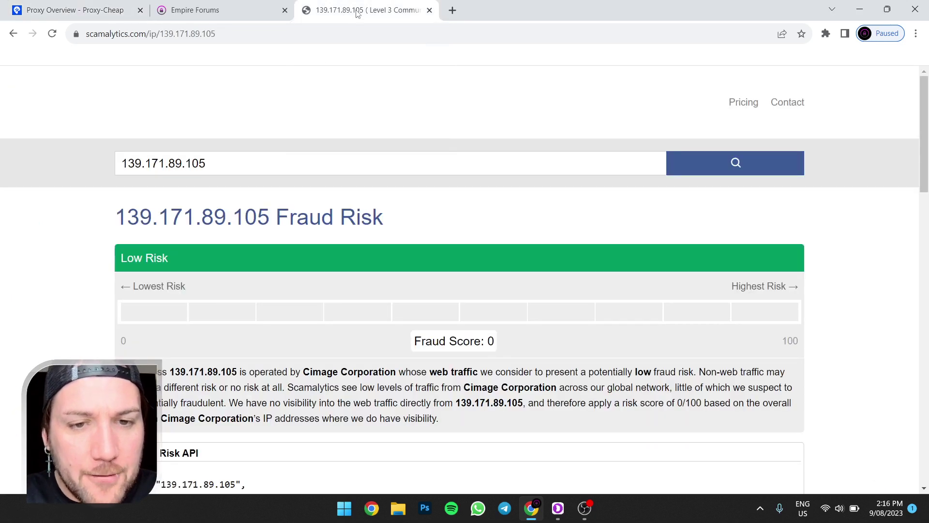
left_click(101, 13)
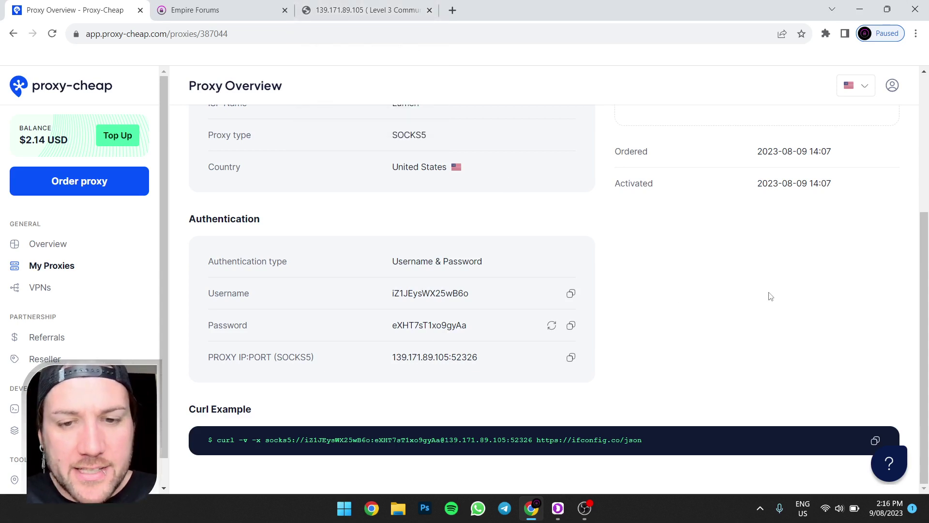
left_click(558, 509)
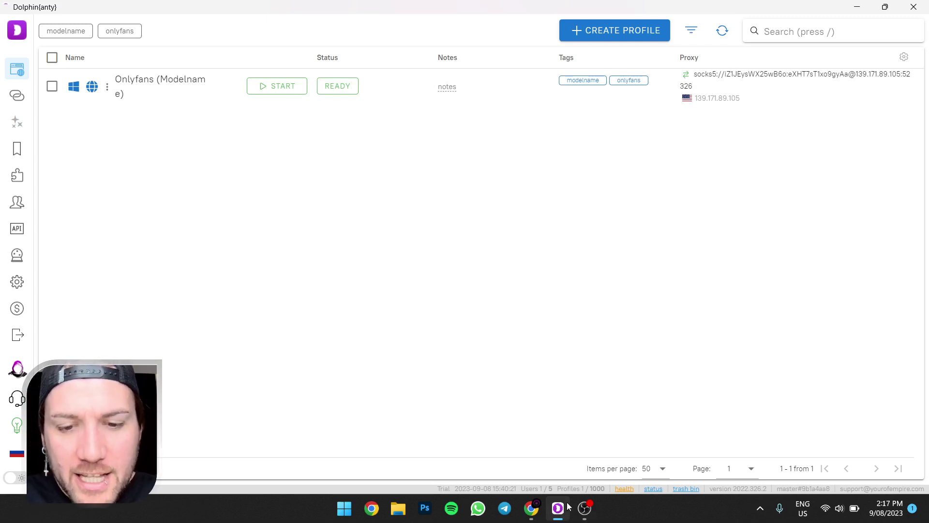
mouse_move(531, 510)
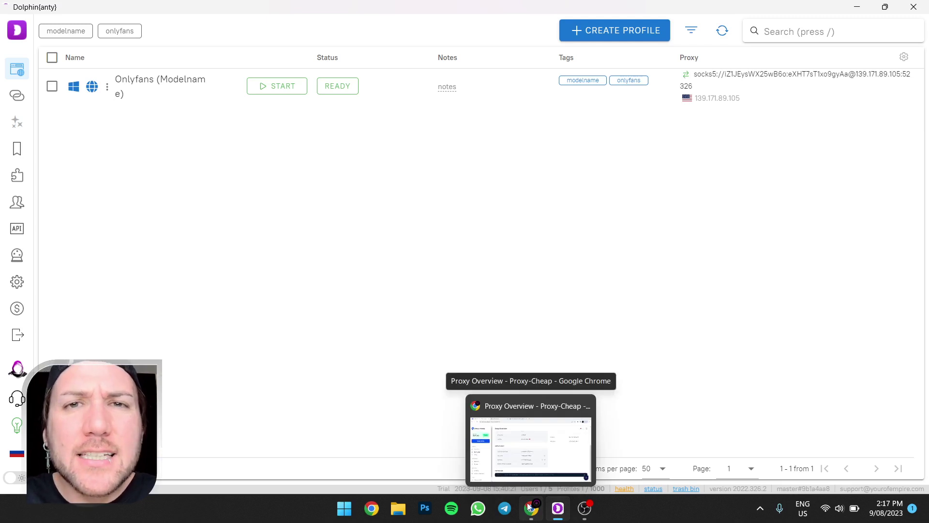